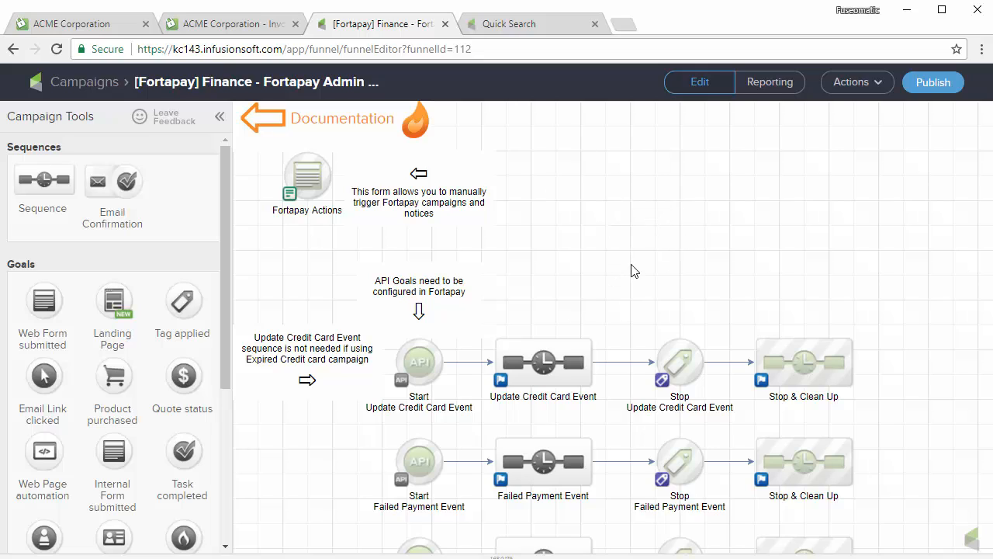
Select the Fortapay Actions form node on the campaign canvas and open it in the form editor.
{"action": "left_click", "coordinate": [308, 184]}
{"action": "double_click", "coordinate": [309, 184]}
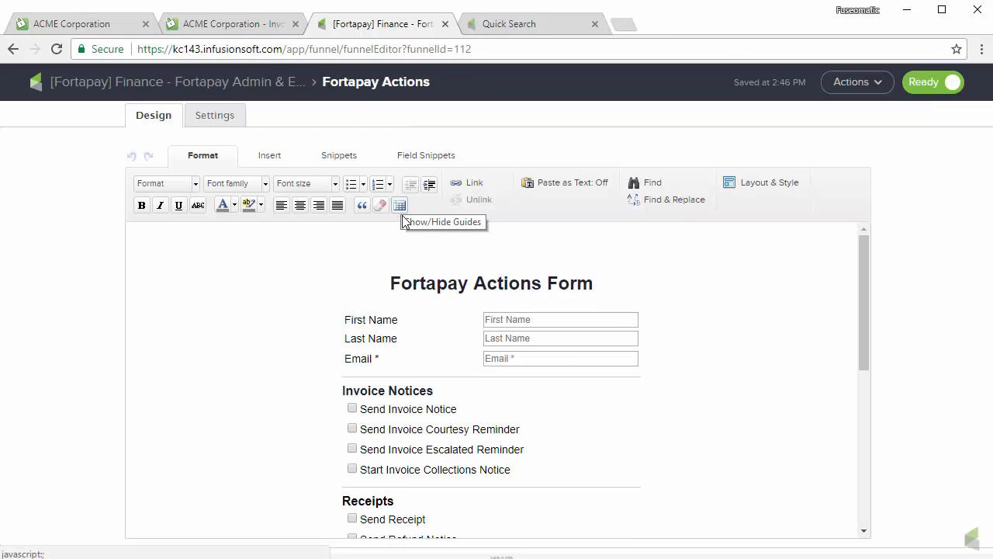
Review the form's notice checkboxes, then switch to the contact's Quick Search form view.
{"action": "scroll", "coordinate": [419, 325], "scroll_direction": "down", "scroll_amount": 1}
{"action": "scroll", "coordinate": [417, 354], "scroll_direction": "down", "scroll_amount": 3}
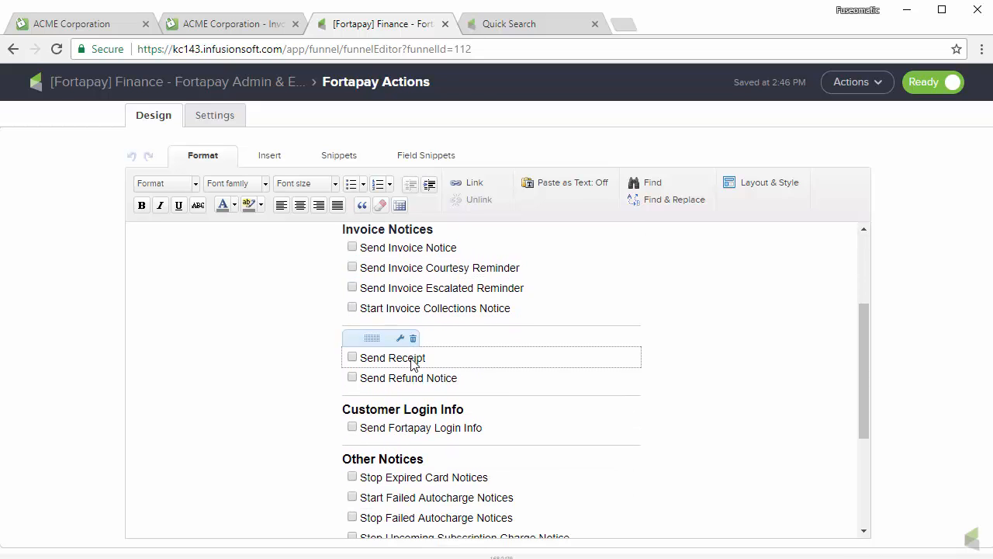
{"action": "scroll", "coordinate": [417, 410], "scroll_direction": "up", "scroll_amount": 2}
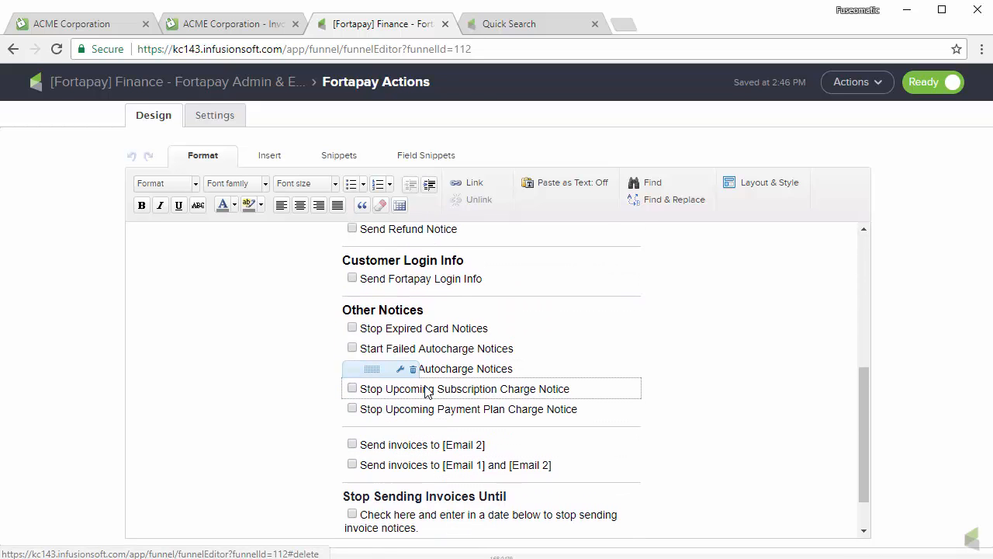
{"action": "scroll", "coordinate": [433, 366], "scroll_direction": "up", "scroll_amount": 1}
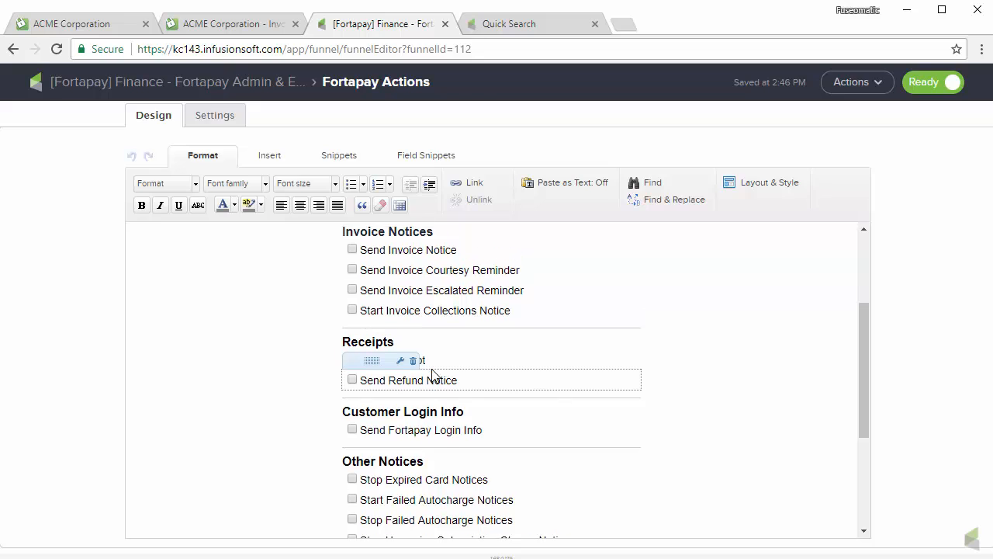
{"action": "scroll", "coordinate": [341, 290], "scroll_direction": "up", "scroll_amount": 1}
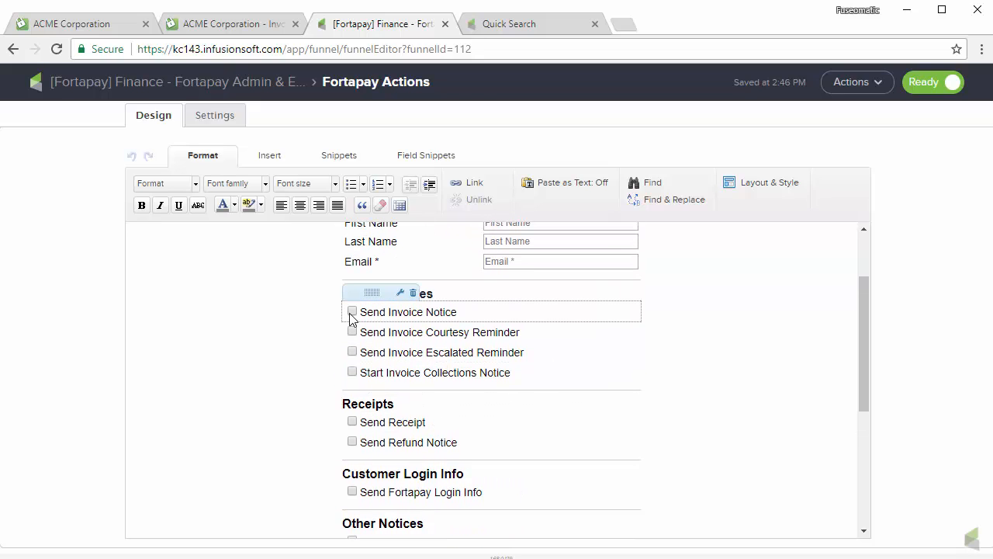
{"action": "scroll", "coordinate": [473, 416], "scroll_direction": "down", "scroll_amount": 2}
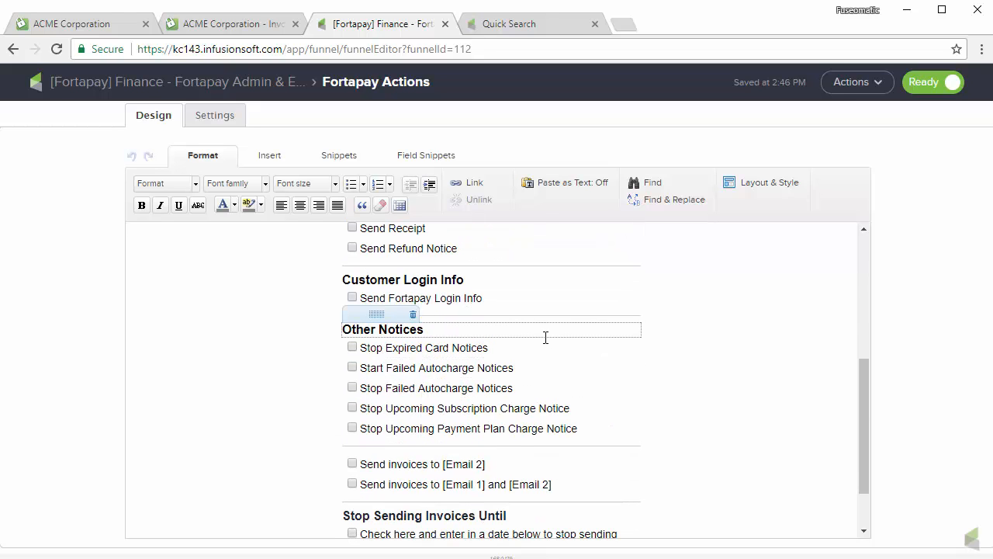
{"action": "scroll", "coordinate": [545, 337], "scroll_direction": "down", "scroll_amount": 1}
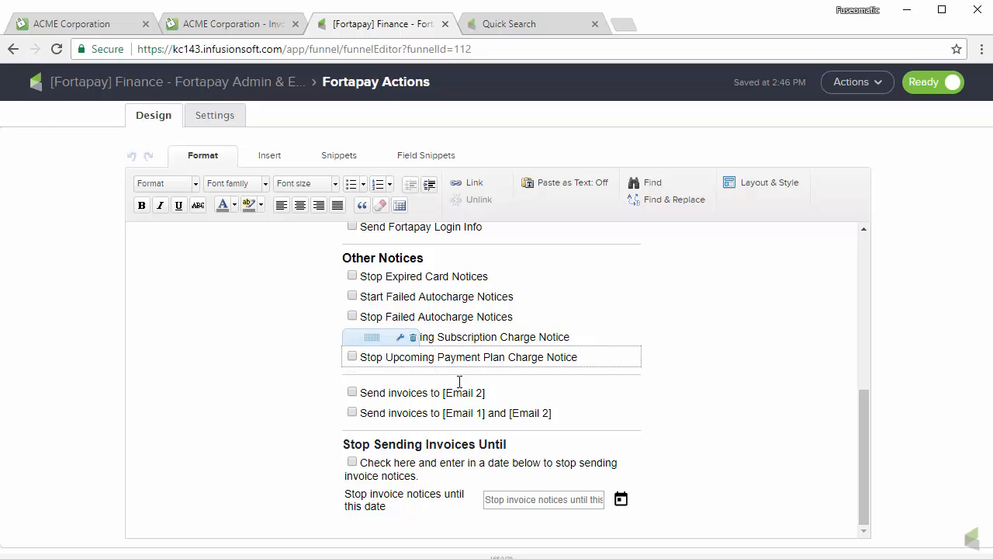
{"action": "scroll", "coordinate": [590, 426], "scroll_direction": "up", "scroll_amount": 2}
{"action": "scroll", "coordinate": [589, 424], "scroll_direction": "up", "scroll_amount": 3}
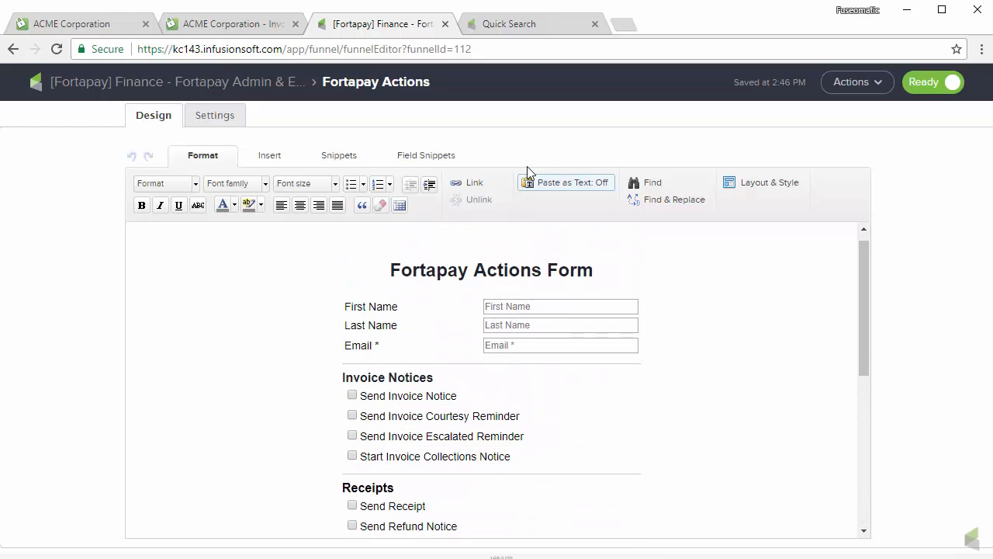
{"action": "left_click", "coordinate": [538, 26]}
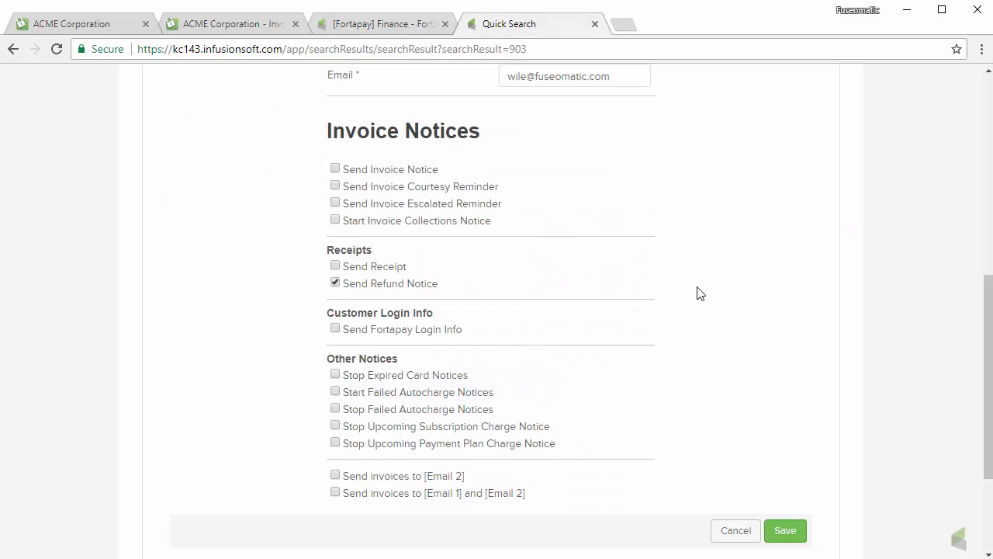
Untick Send Refund Notice and Send Invoice Notice on the contact's Fortapay Actions form.
{"action": "scroll", "coordinate": [697, 294], "scroll_direction": "up", "scroll_amount": 3}
{"action": "scroll", "coordinate": [745, 319], "scroll_direction": "down", "scroll_amount": 3}
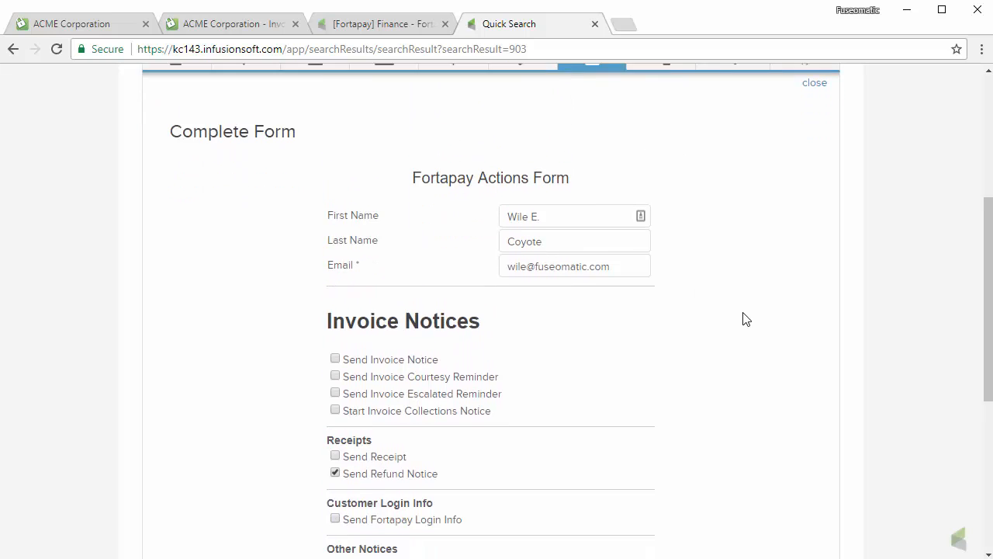
{"action": "left_click", "coordinate": [335, 282]}
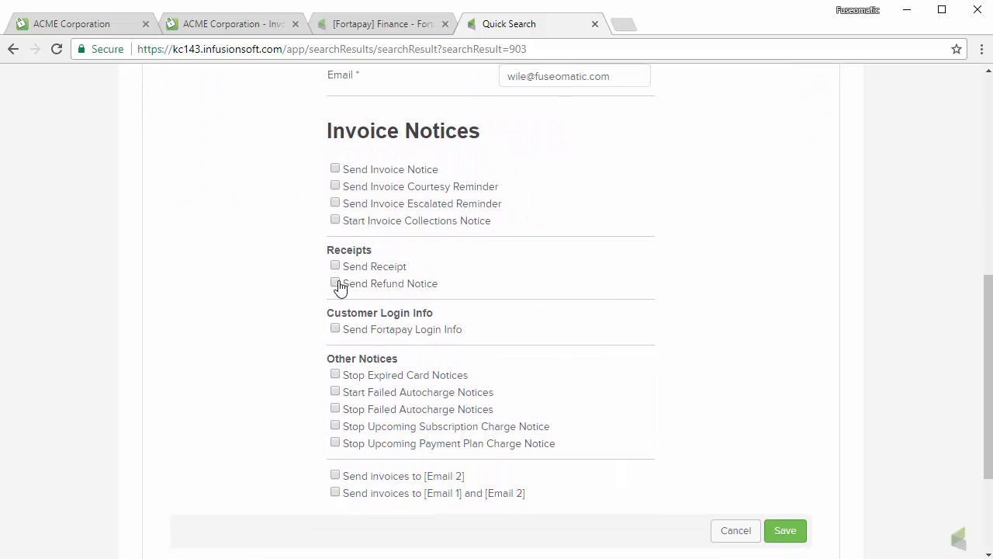
{"action": "scroll", "coordinate": [337, 190], "scroll_direction": "up", "scroll_amount": 1}
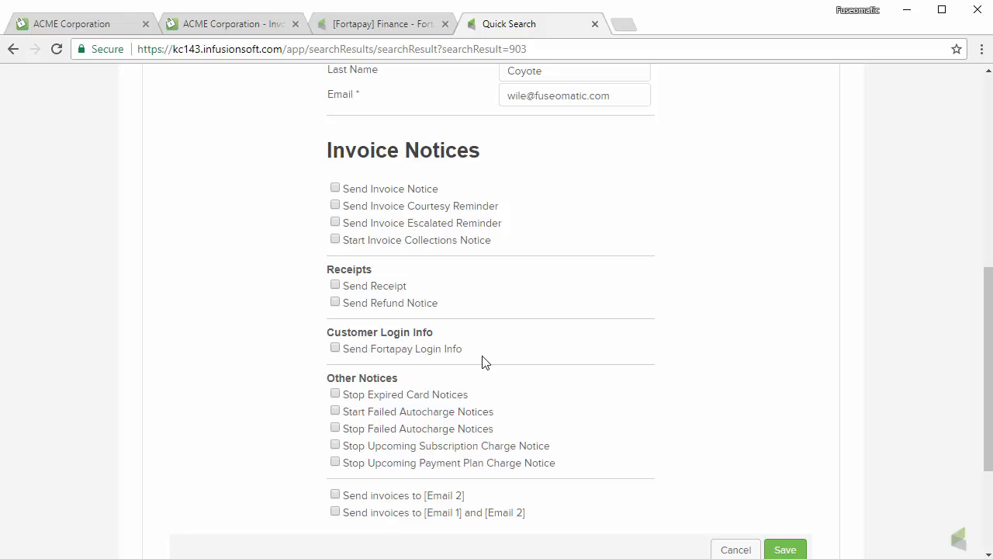
{"action": "scroll", "coordinate": [647, 355], "scroll_direction": "down", "scroll_amount": 1}
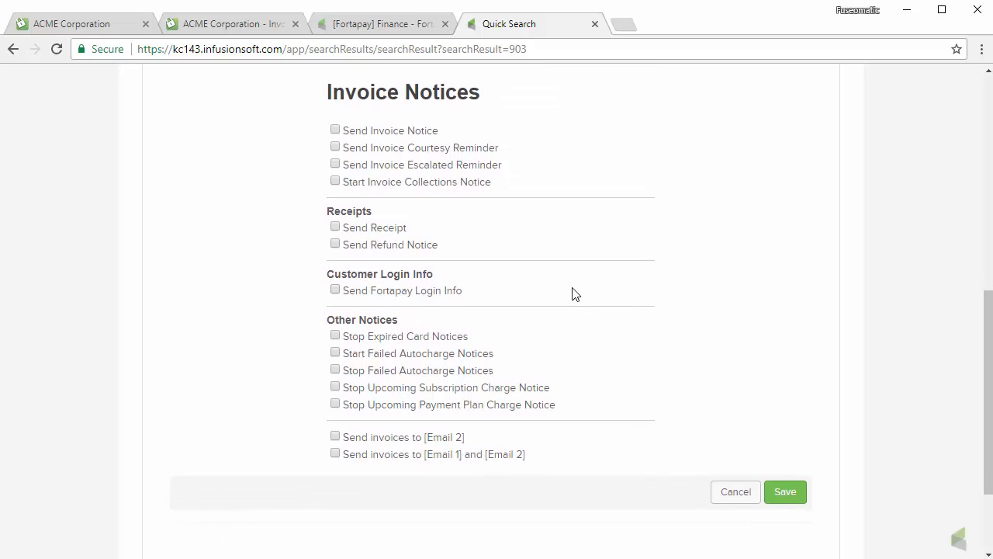
{"action": "scroll", "coordinate": [590, 232], "scroll_direction": "up", "scroll_amount": 1}
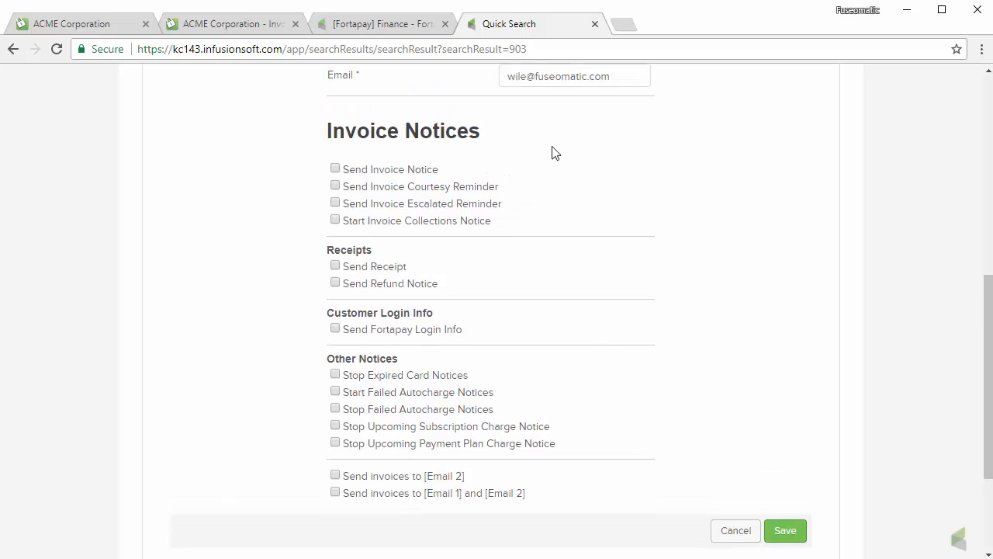
{"action": "scroll", "coordinate": [491, 311], "scroll_direction": "up", "scroll_amount": 4}
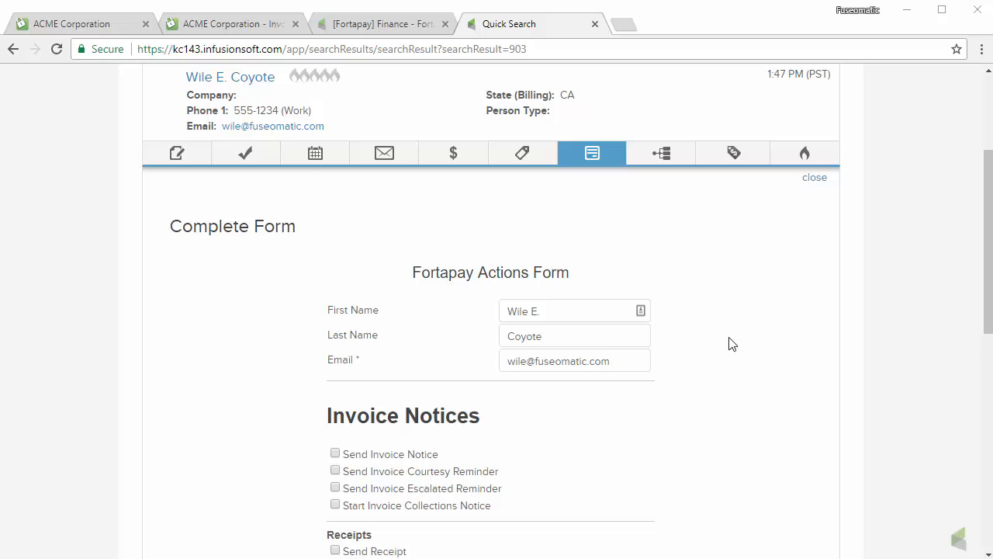
{"action": "scroll", "coordinate": [750, 366], "scroll_direction": "down", "scroll_amount": 3}
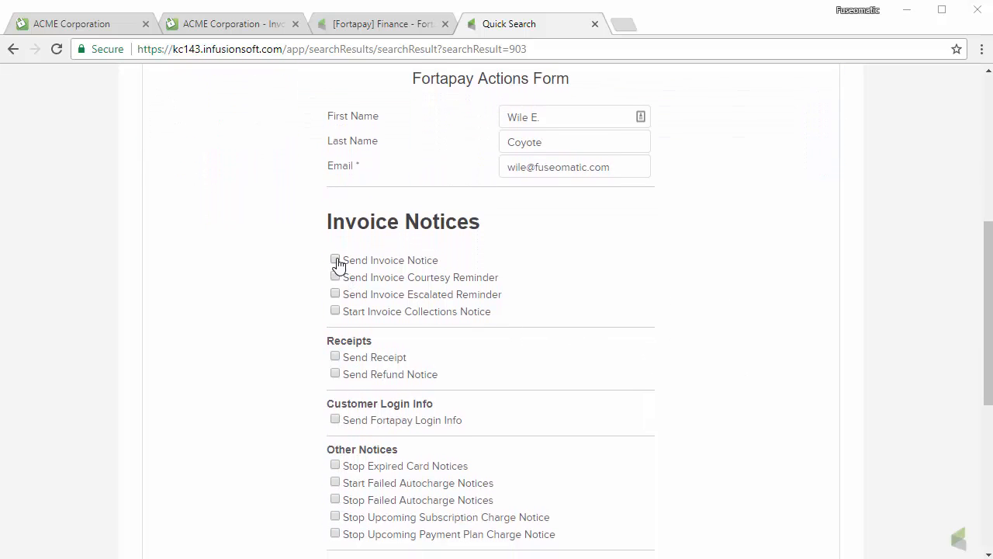
{"action": "scroll", "coordinate": [621, 287], "scroll_direction": "down", "scroll_amount": 2}
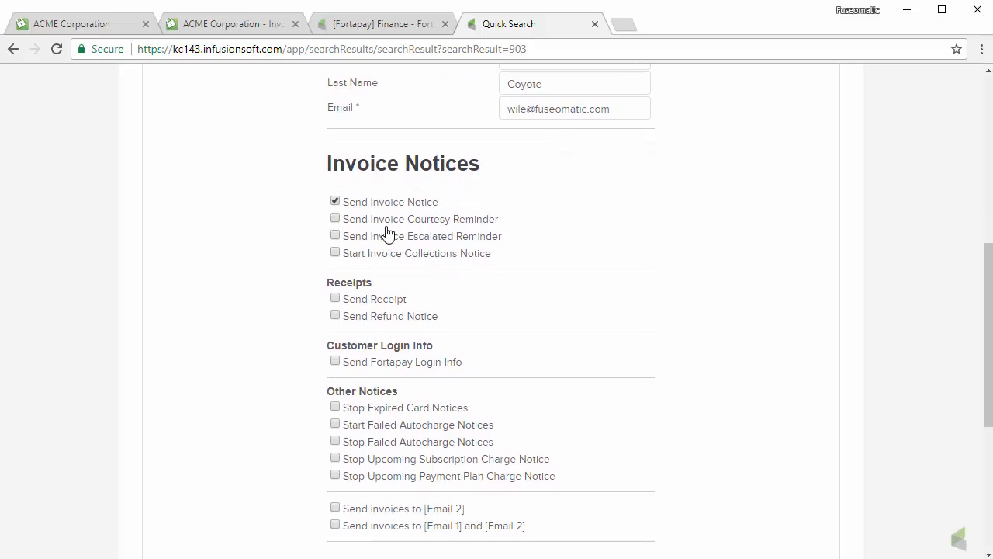
{"action": "left_click", "coordinate": [335, 204]}
Toggle Send Receipt and Stop Expired Card Notices on and back off, leaving every notice unticked.
{"action": "scroll", "coordinate": [660, 261], "scroll_direction": "down", "scroll_amount": 1}
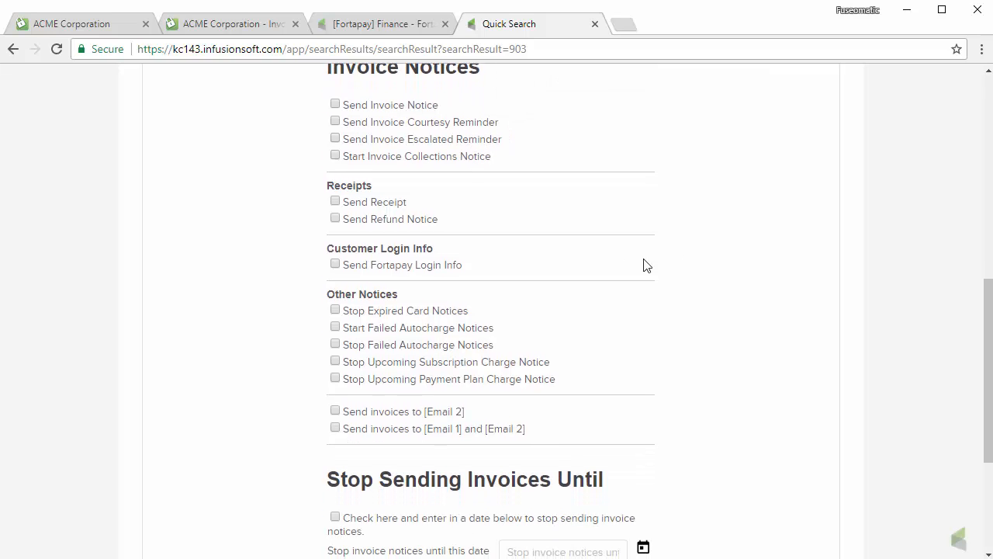
{"action": "left_click", "coordinate": [336, 202]}
{"action": "left_click", "coordinate": [336, 201]}
{"action": "scroll", "coordinate": [610, 316], "scroll_direction": "down", "scroll_amount": 1}
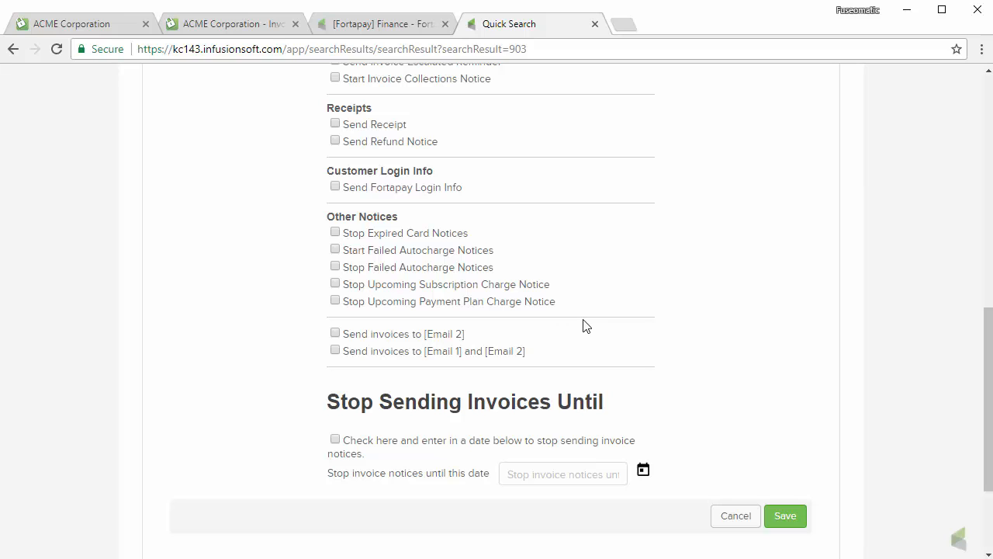
{"action": "left_click", "coordinate": [337, 234]}
{"action": "left_click", "coordinate": [336, 233]}
{"action": "scroll", "coordinate": [688, 307], "scroll_direction": "down", "scroll_amount": 1}
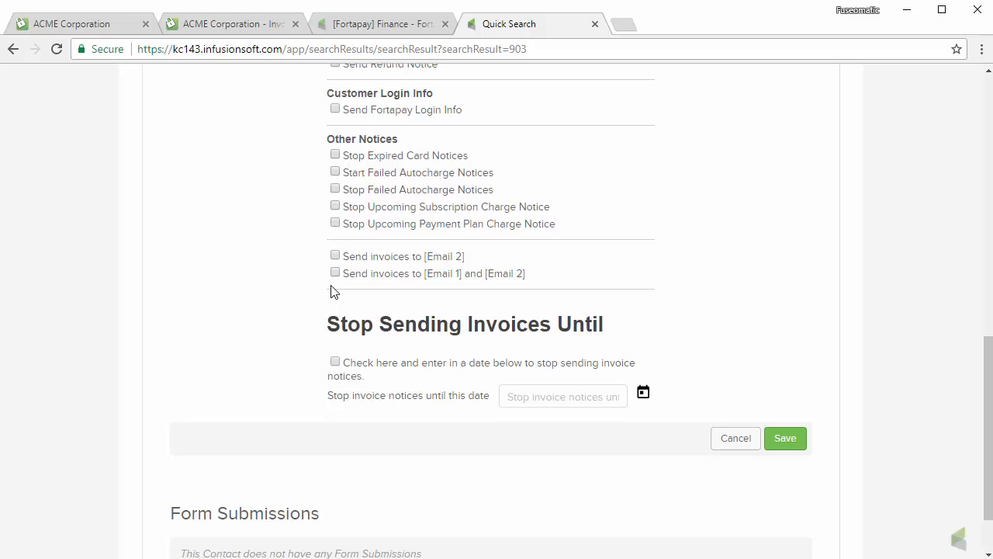
{"action": "scroll", "coordinate": [627, 322], "scroll_direction": "up", "scroll_amount": 1}
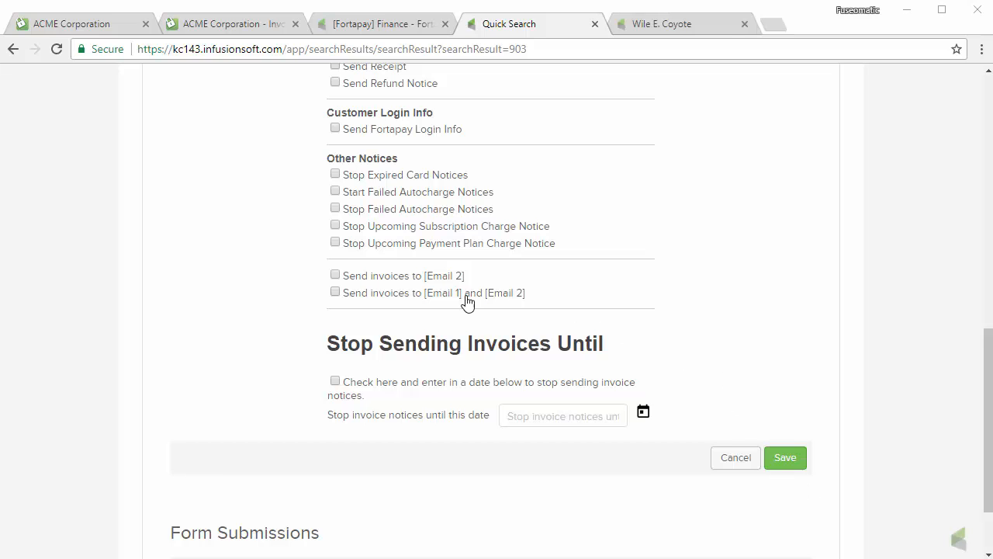
In the contact's Additional Info, enter an assistant address as Email Address 2, grant marketing permission, and save.
{"action": "left_click", "coordinate": [673, 31]}
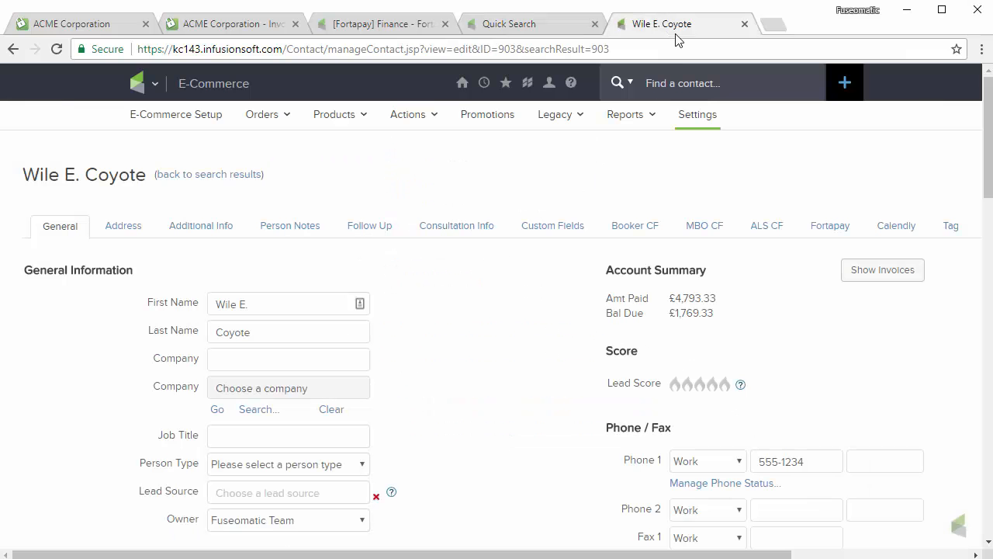
{"action": "scroll", "coordinate": [574, 287], "scroll_direction": "down", "scroll_amount": 3}
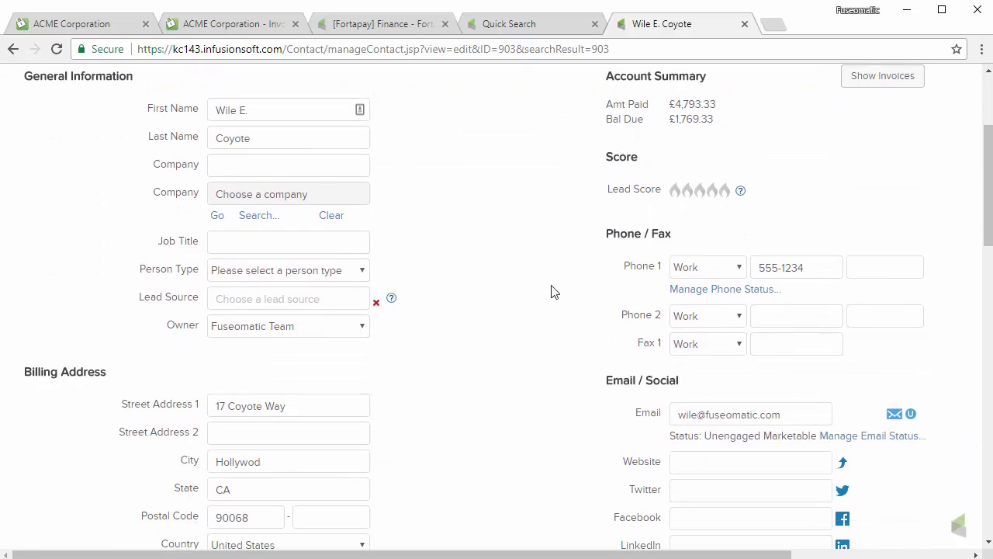
{"action": "scroll", "coordinate": [552, 291], "scroll_direction": "up", "scroll_amount": 3}
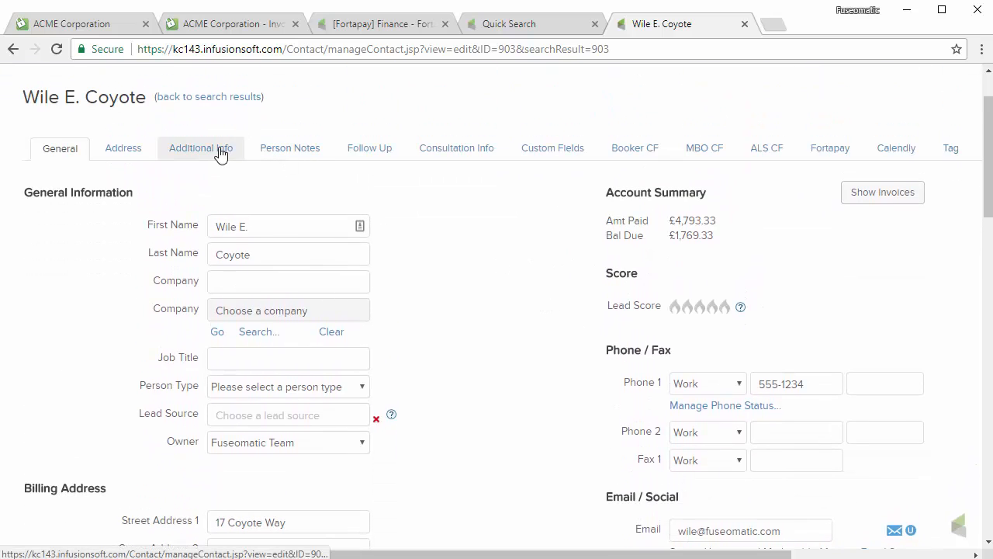
{"action": "left_click", "coordinate": [219, 148]}
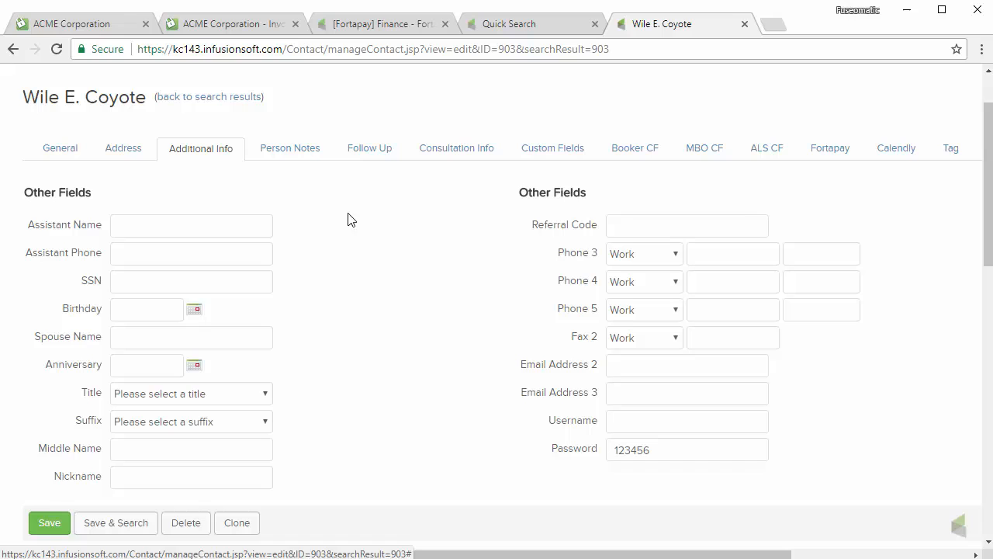
{"action": "left_click", "coordinate": [628, 364]}
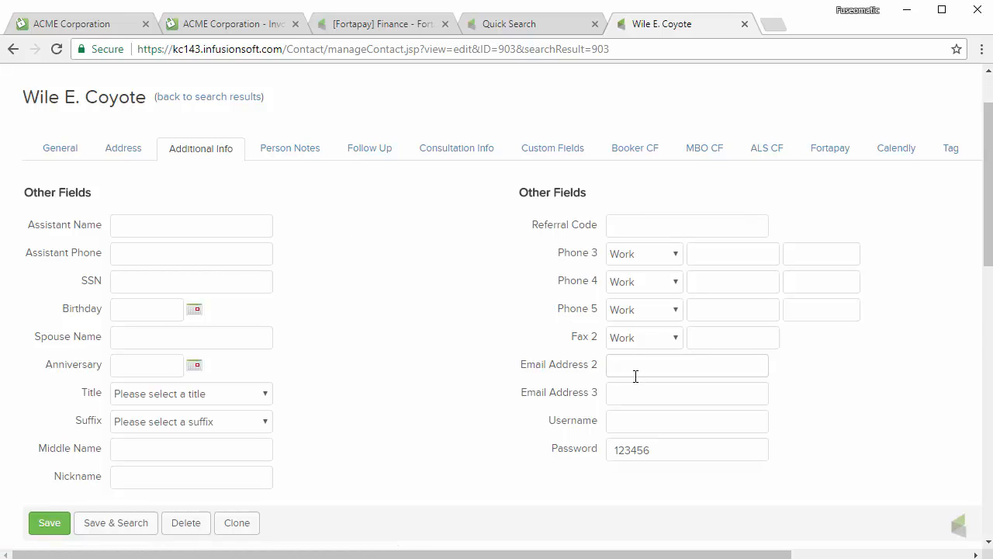
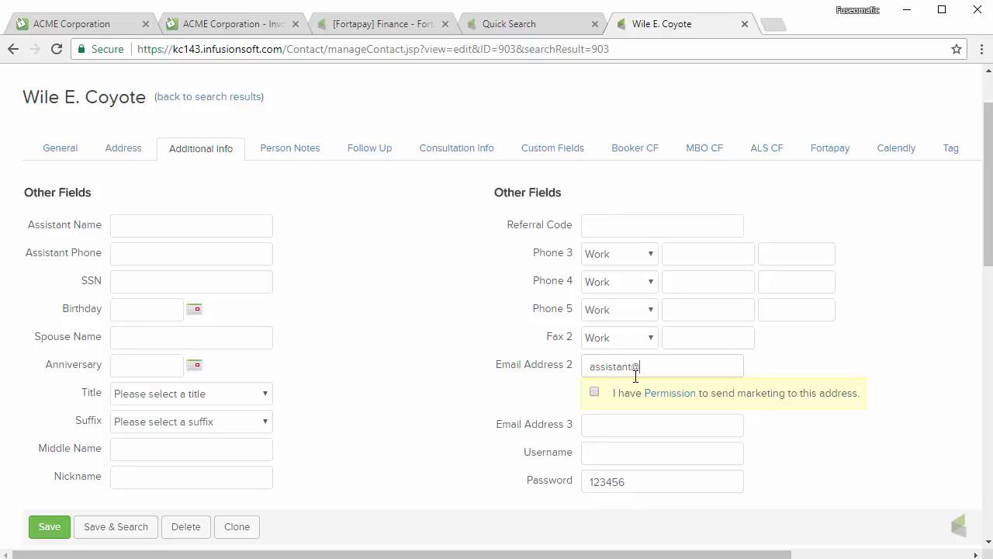
{"action": "left_click", "coordinate": [595, 393]}
{"action": "left_click", "coordinate": [60, 527]}
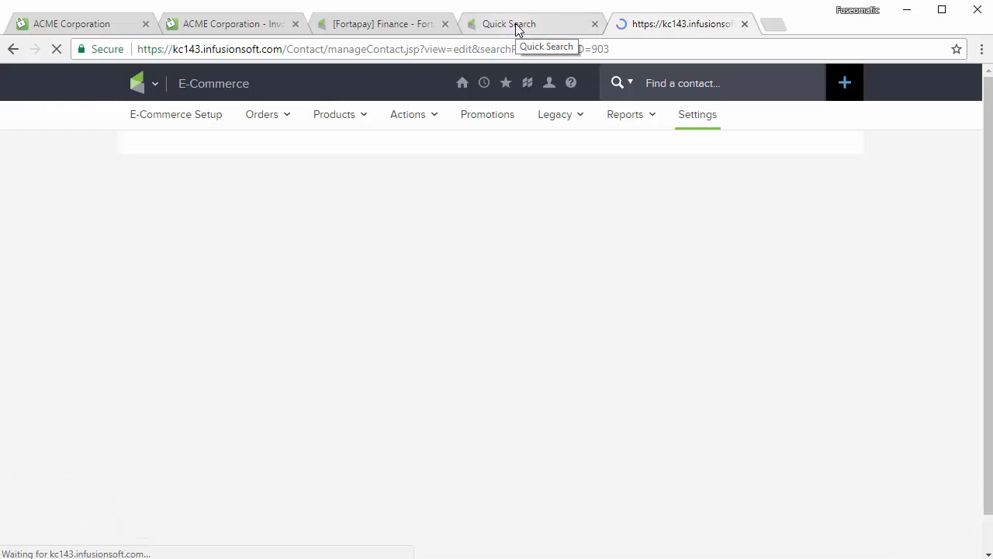
Tick 'Send invoices to [Email 2]' and check the contact's saved second email address.
{"action": "left_click", "coordinate": [515, 24]}
{"action": "left_click", "coordinate": [334, 276]}
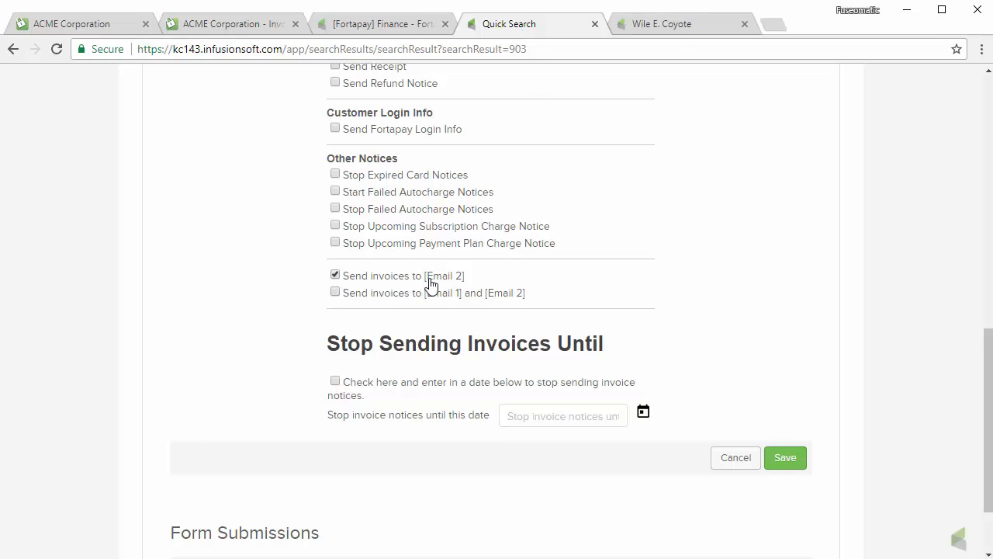
{"action": "left_click", "coordinate": [663, 24]}
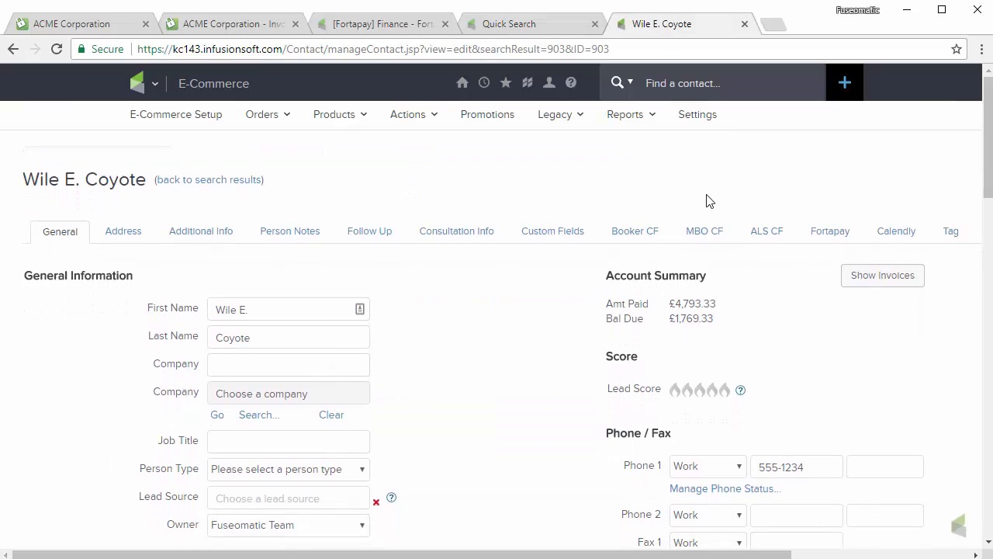
{"action": "scroll", "coordinate": [583, 290], "scroll_direction": "down", "scroll_amount": 2}
{"action": "left_click_drag", "start_coordinate": [786, 412], "coordinate": [633, 388]}
{"action": "scroll", "coordinate": [534, 335], "scroll_direction": "up", "scroll_amount": 2}
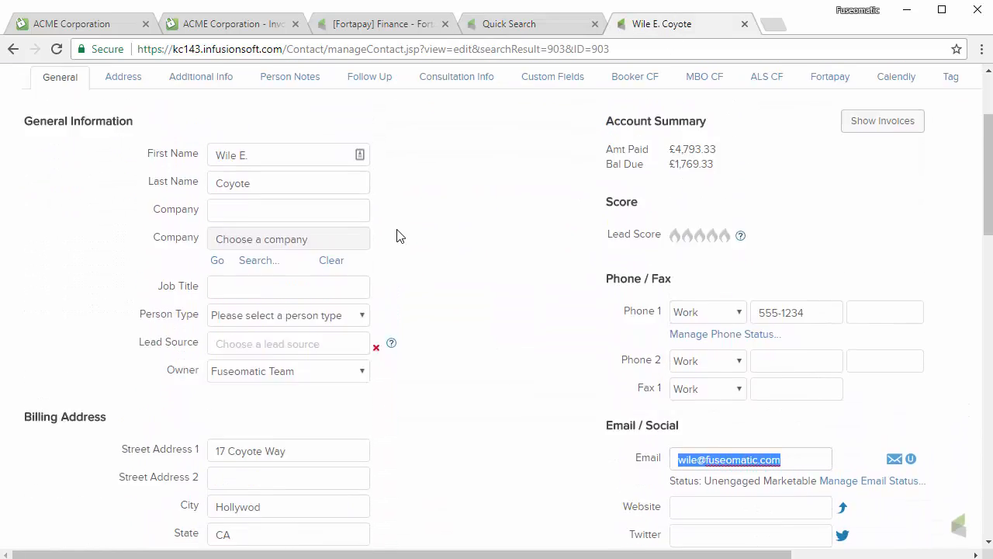
{"action": "left_click", "coordinate": [239, 215]}
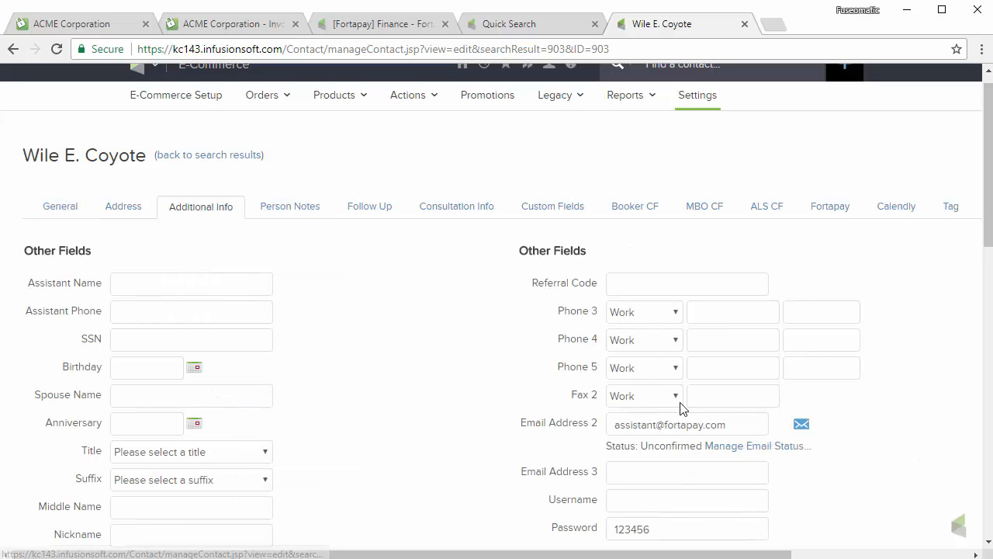
{"action": "left_click_drag", "start_coordinate": [734, 428], "coordinate": [590, 413]}
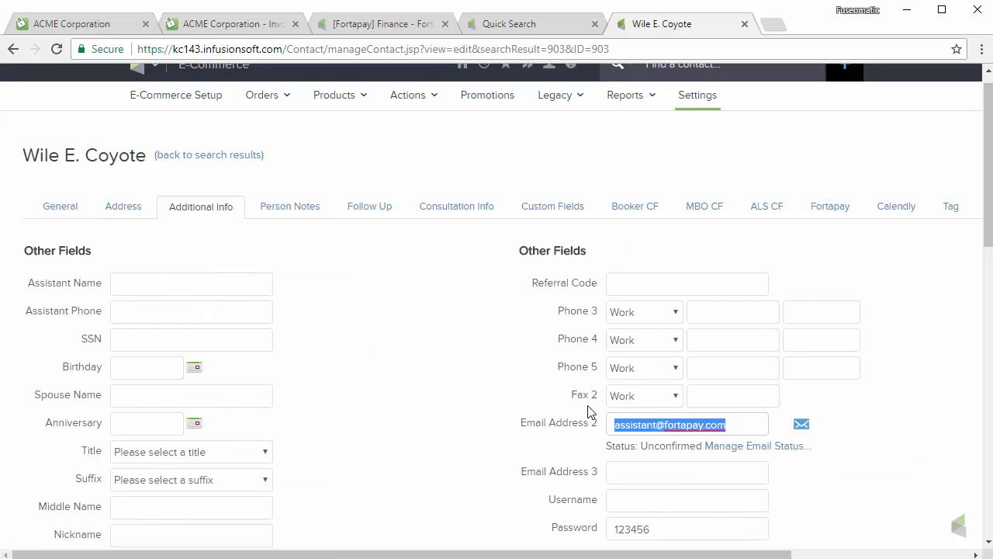
Switch the option to 'Send invoices to [Email 1] and [Email 2]' and verify the contact's primary email.
{"action": "left_click", "coordinate": [531, 24]}
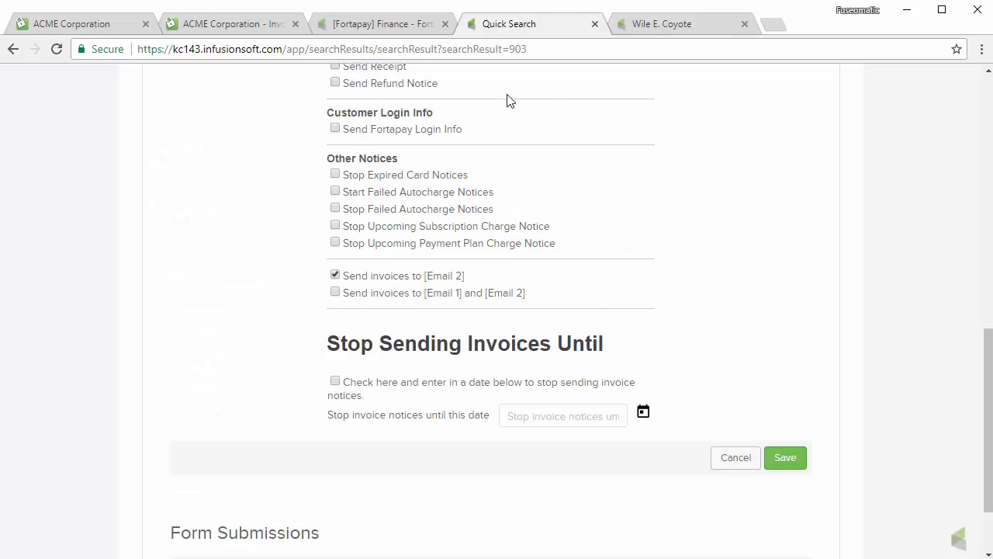
{"action": "left_click", "coordinate": [335, 277]}
{"action": "left_click", "coordinate": [652, 27]}
{"action": "scroll", "coordinate": [664, 318], "scroll_direction": "down", "scroll_amount": 2}
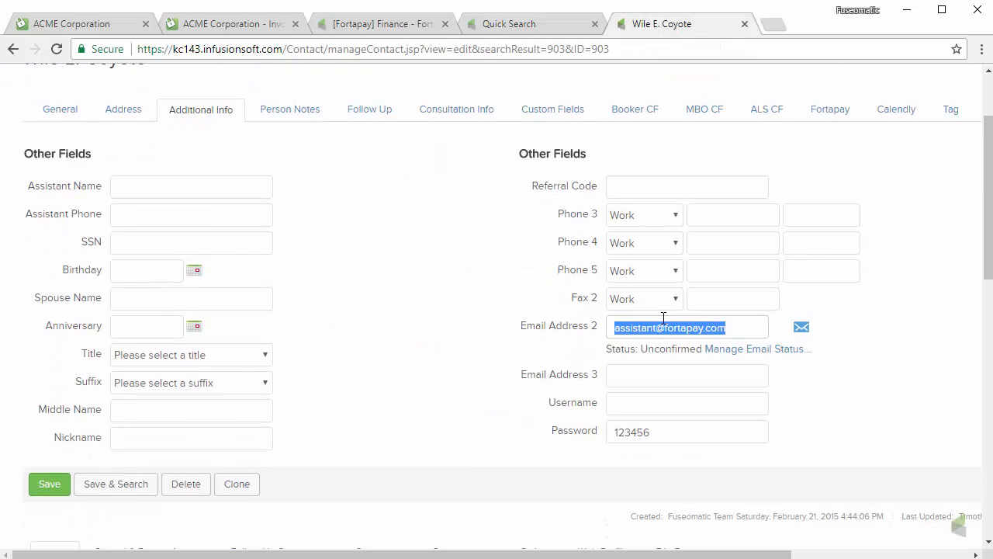
{"action": "left_click", "coordinate": [730, 324]}
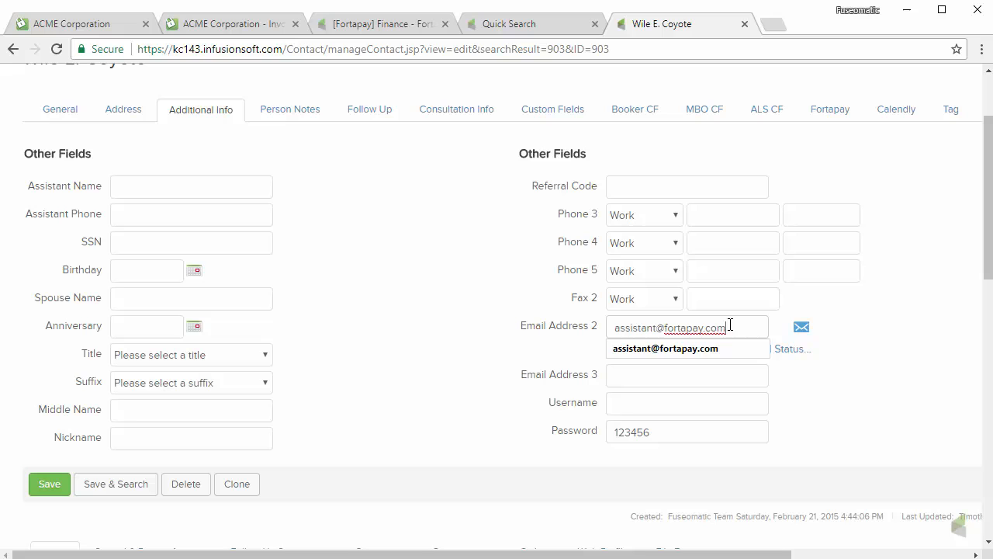
{"action": "left_click", "coordinate": [62, 110]}
{"action": "left_click", "coordinate": [784, 487]}
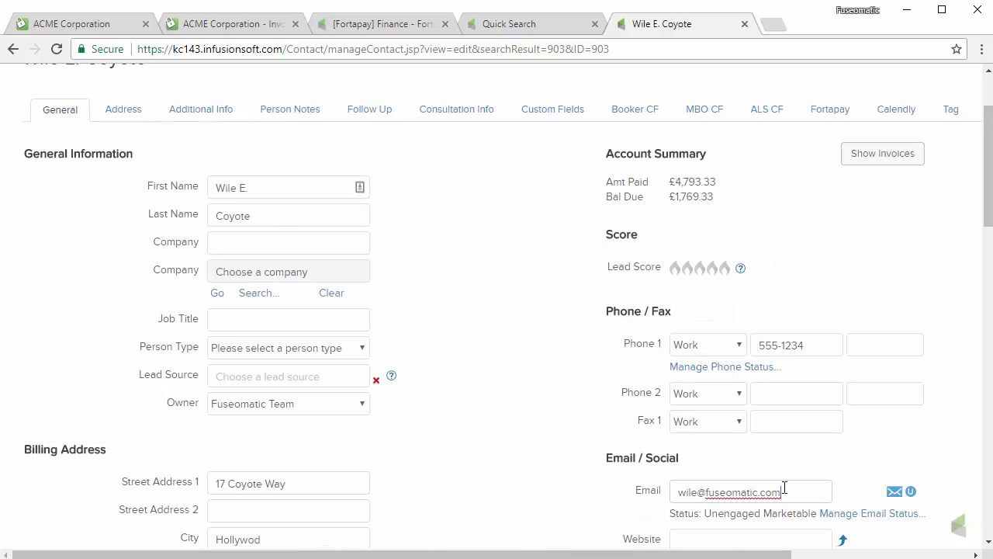
{"action": "left_click_drag", "start_coordinate": [784, 487], "coordinate": [618, 463]}
{"action": "left_click", "coordinate": [518, 23]}
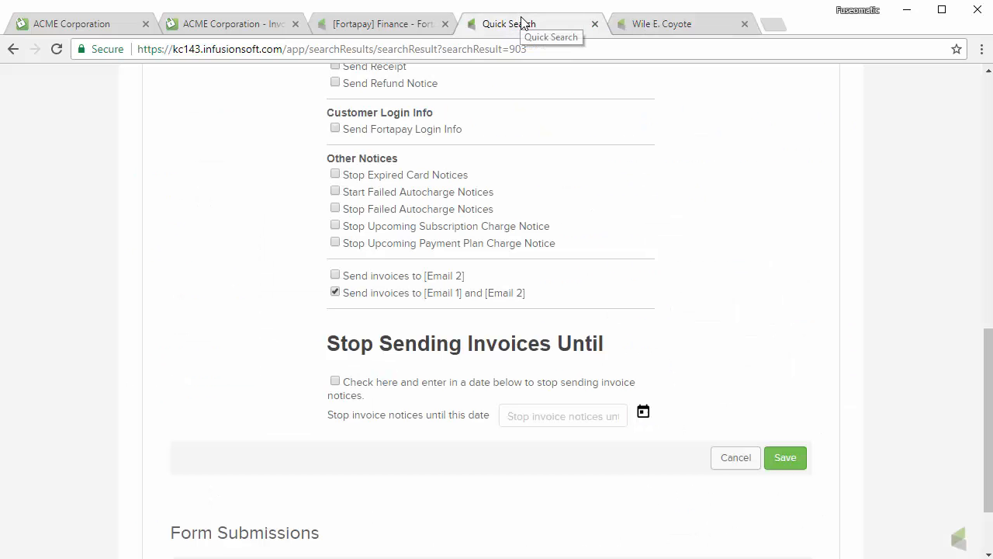
Clear 'Send invoices to [Email 1] and [Email 2]' and scroll through the remaining form options.
{"action": "left_click", "coordinate": [335, 292]}
{"action": "scroll", "coordinate": [783, 273], "scroll_direction": "down", "scroll_amount": 1}
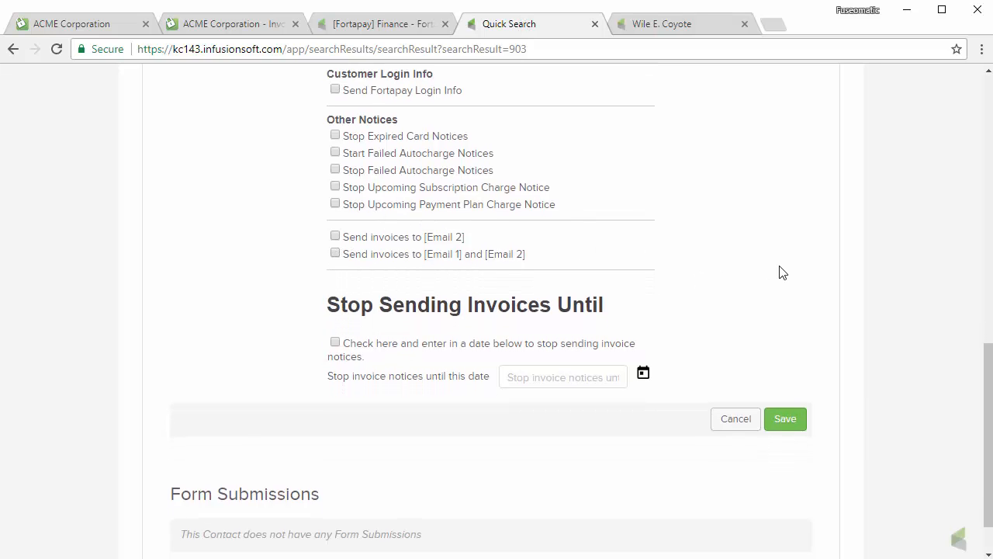
{"action": "scroll", "coordinate": [782, 272], "scroll_direction": "down", "scroll_amount": 1}
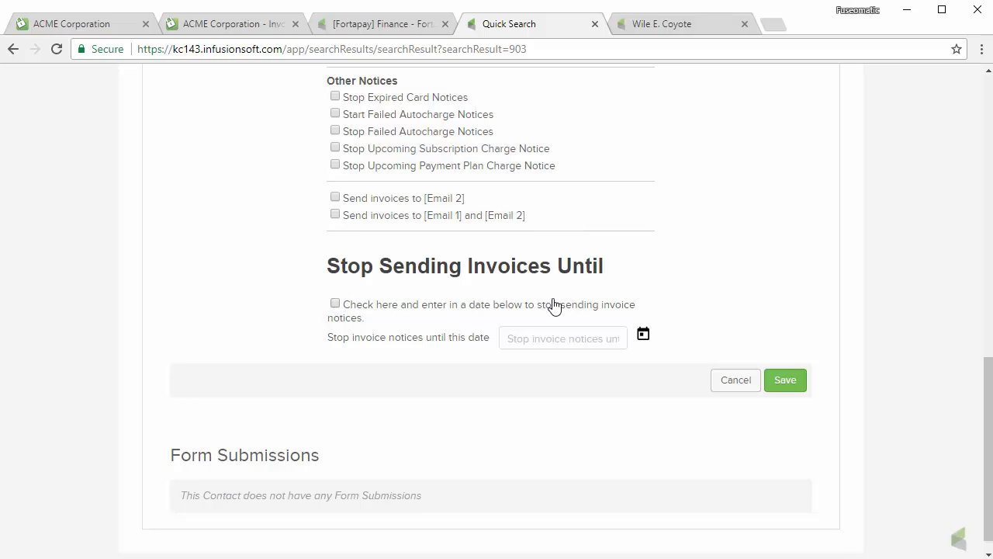
{"action": "scroll", "coordinate": [679, 275], "scroll_direction": "up", "scroll_amount": 3}
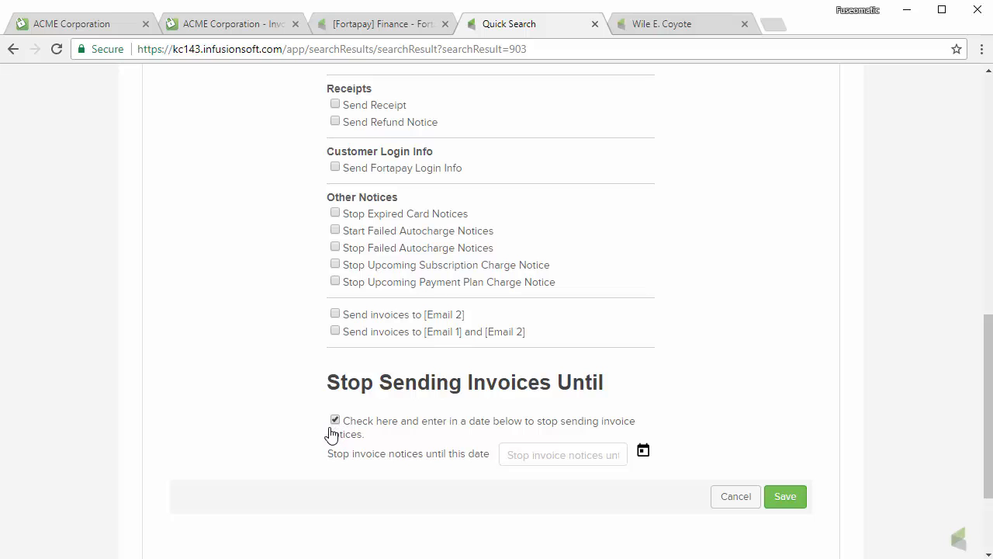
Set the Stop Sending Invoices Until date to December 21, 2017 using the calendar.
{"action": "scroll", "coordinate": [661, 429], "scroll_direction": "down", "scroll_amount": 1}
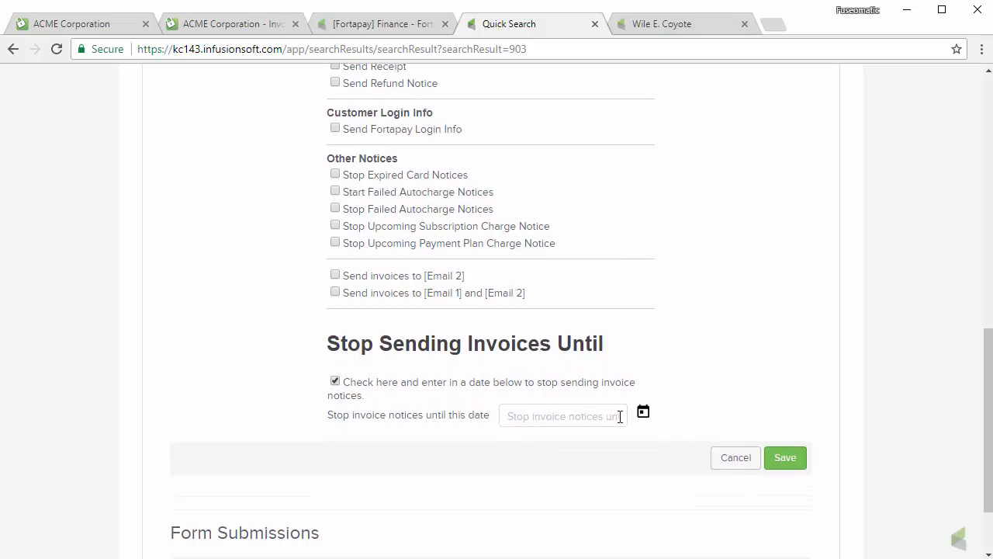
{"action": "left_click", "coordinate": [643, 413]}
{"action": "scroll", "coordinate": [891, 395], "scroll_direction": "down", "scroll_amount": 2}
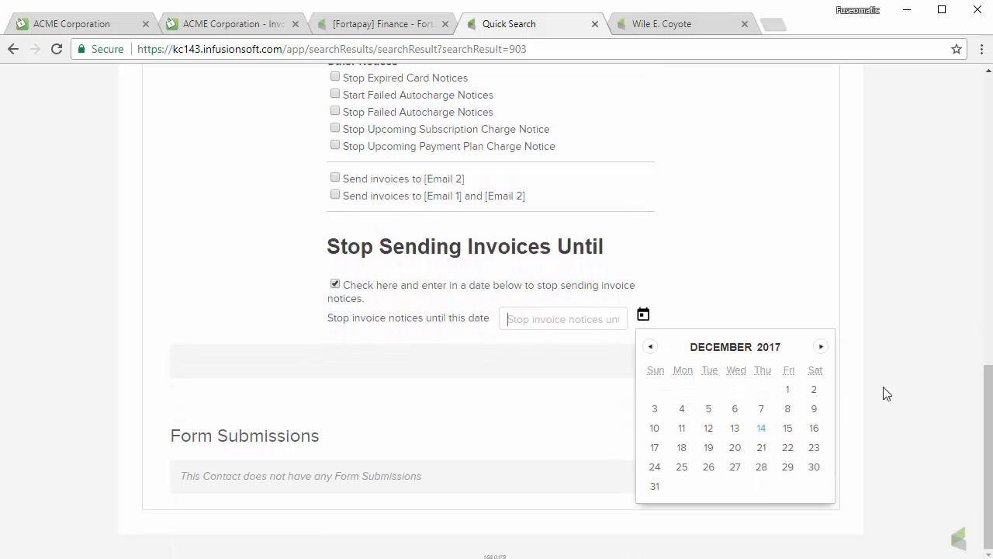
{"action": "left_click", "coordinate": [761, 466]}
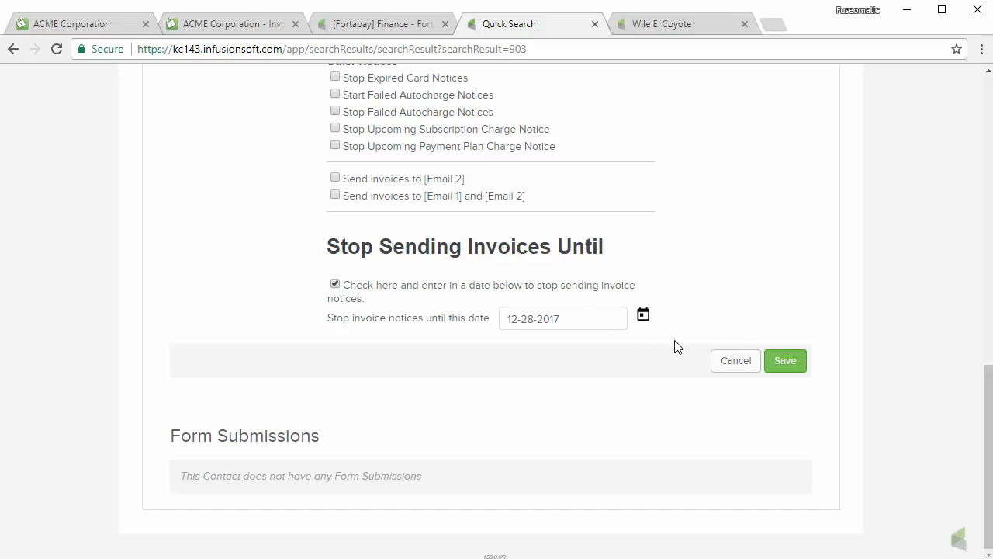
{"action": "left_click", "coordinate": [642, 315]}
{"action": "left_click", "coordinate": [761, 448]}
Confirm the 12-21-2017 stop date and close the calendar.
{"action": "left_click", "coordinate": [567, 319]}
{"action": "left_click", "coordinate": [726, 286]}
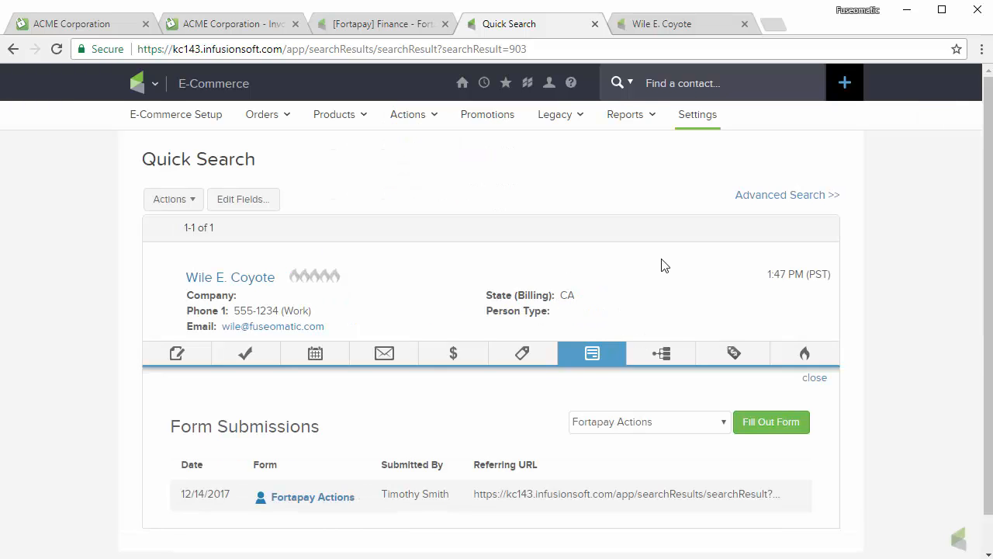
{"action": "scroll", "coordinate": [846, 364], "scroll_direction": "down", "scroll_amount": 2}
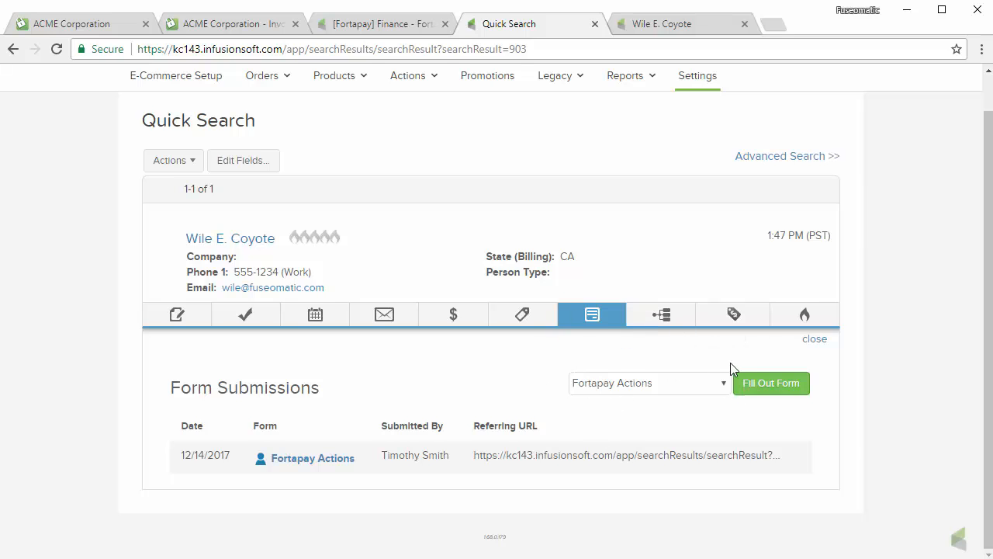
{"action": "scroll", "coordinate": [730, 363], "scroll_direction": "up", "scroll_amount": 1}
Pick Fortapay Actions under Form Submissions, fill out the form, then return to the [Fortapay] Finance campaign canvas.
{"action": "left_click", "coordinate": [677, 420]}
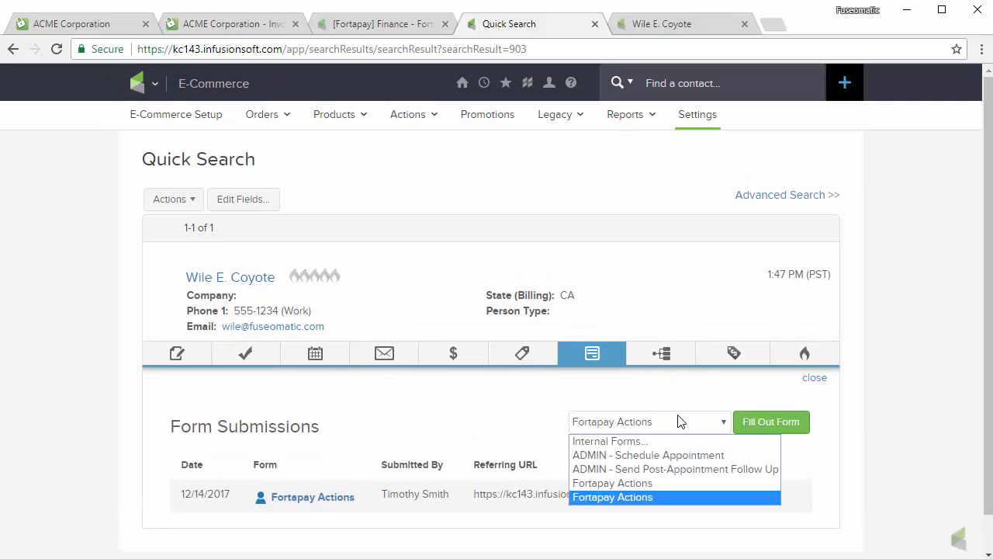
{"action": "left_click", "coordinate": [625, 496]}
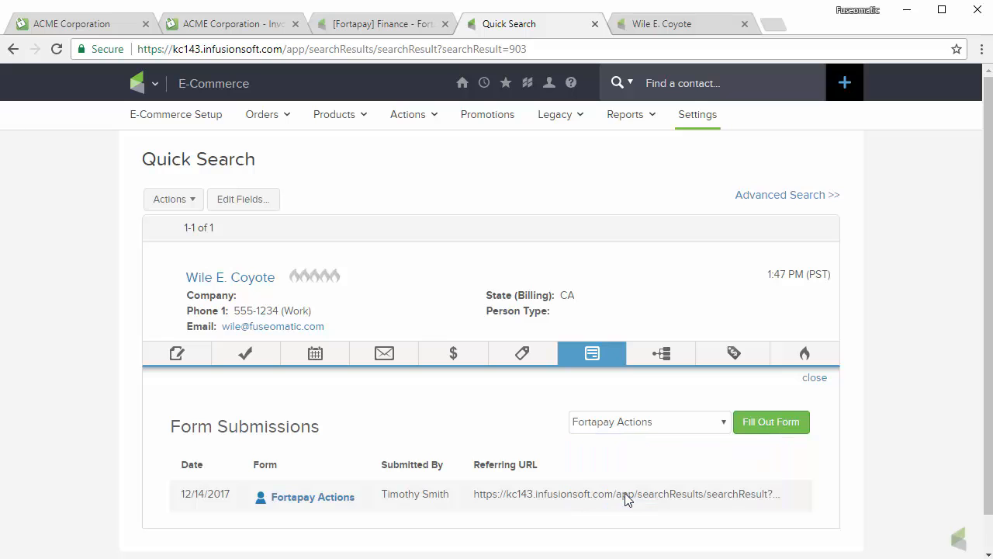
{"action": "left_click", "coordinate": [756, 426]}
{"action": "scroll", "coordinate": [835, 392], "scroll_direction": "down", "scroll_amount": 5}
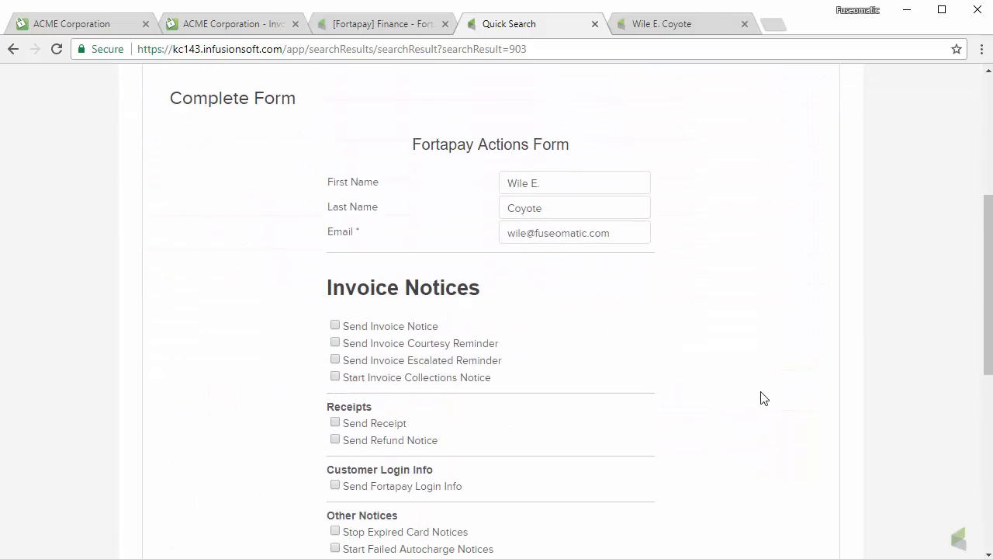
{"action": "left_click", "coordinate": [385, 25]}
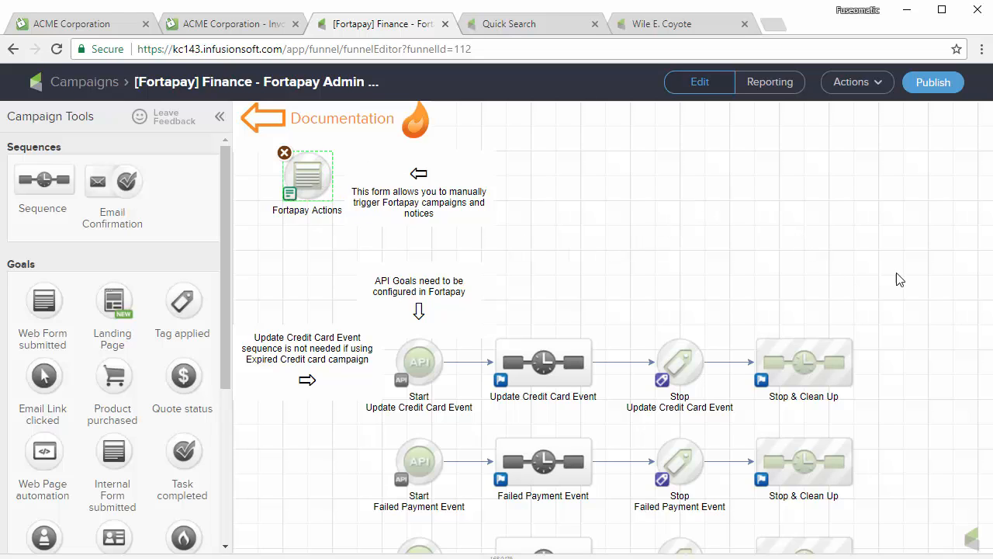
Pan the campaign canvas to review the payment-event API goal rows, then go to Fortapay's Infusionsoft Links settings.
{"action": "left_click_drag", "start_coordinate": [906, 279], "coordinate": [904, 117]}
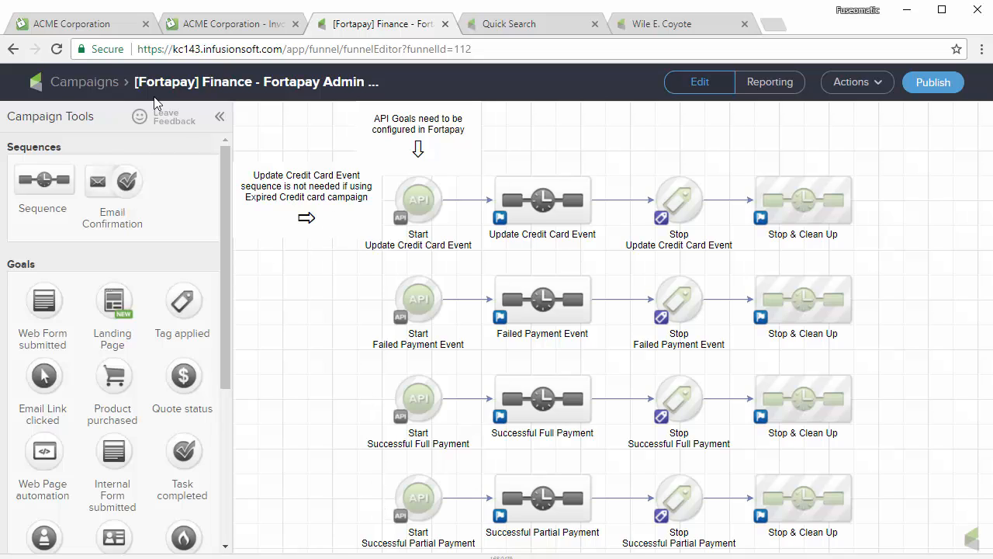
{"action": "left_click", "coordinate": [98, 26]}
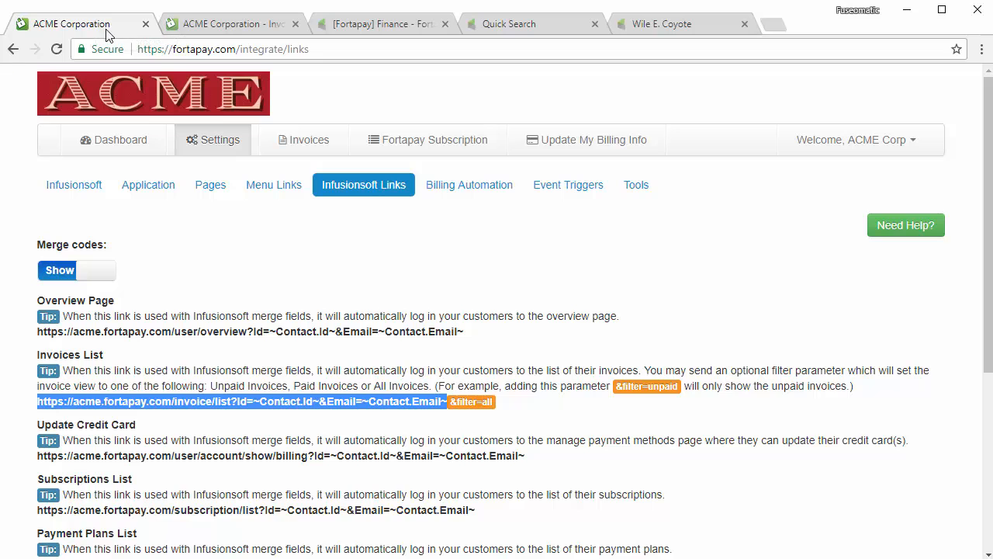
Open Fortapay's list of event trigger rules.
{"action": "left_click", "coordinate": [571, 186]}
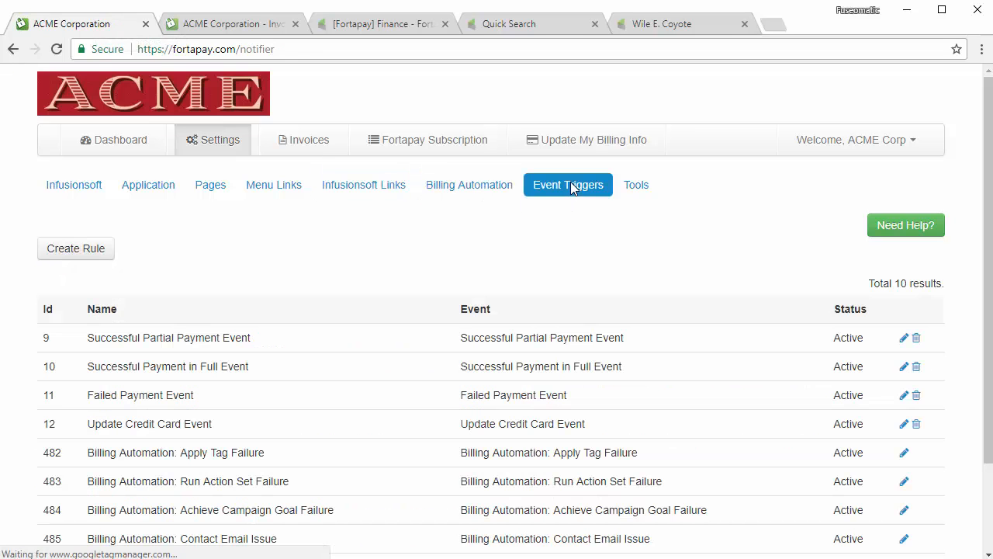
{"action": "scroll", "coordinate": [256, 342], "scroll_direction": "down", "scroll_amount": 1}
{"action": "scroll", "coordinate": [252, 342], "scroll_direction": "down", "scroll_amount": 1}
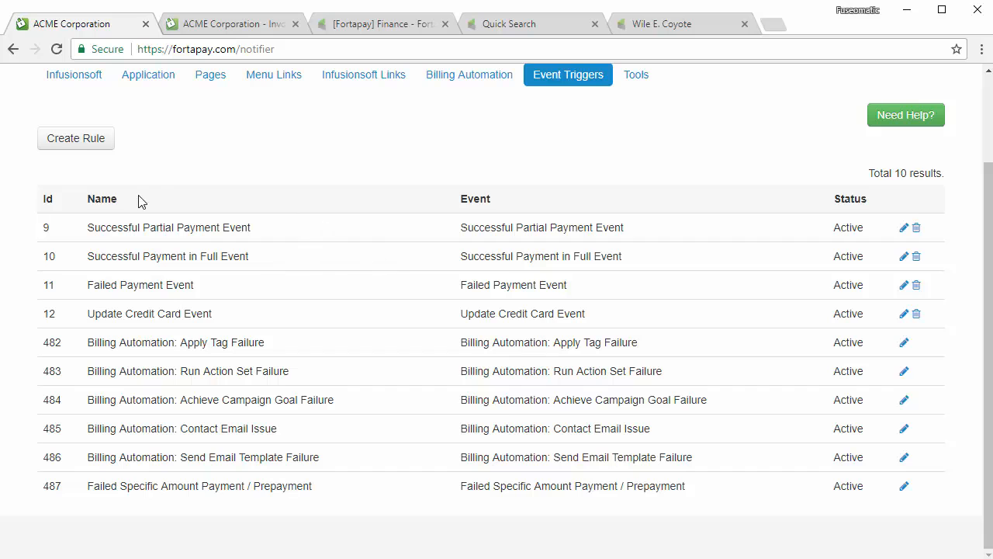
Create a new rule on Deactivated Subscription Event and reach its Trigger Campaign Goal fields.
{"action": "left_click", "coordinate": [80, 147]}
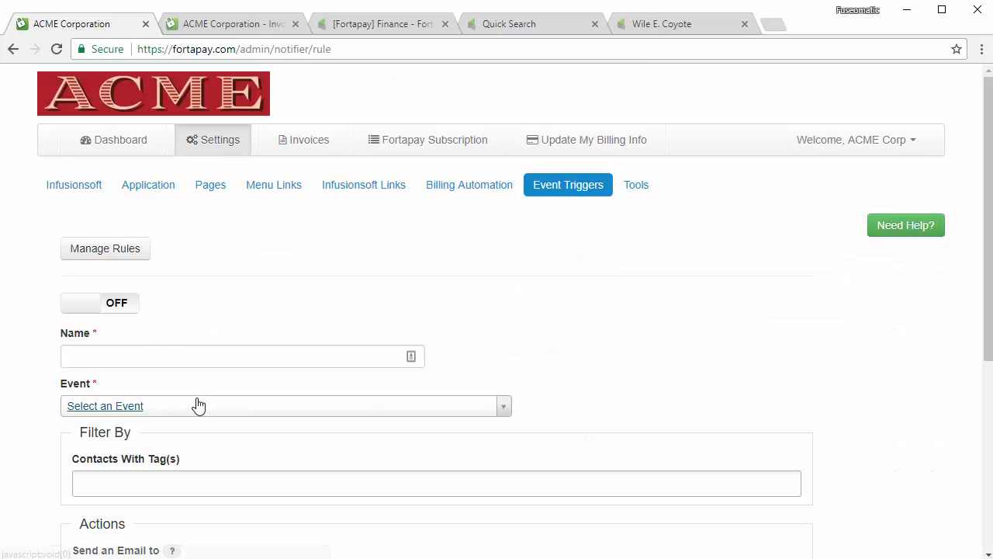
{"action": "left_click", "coordinate": [194, 406]}
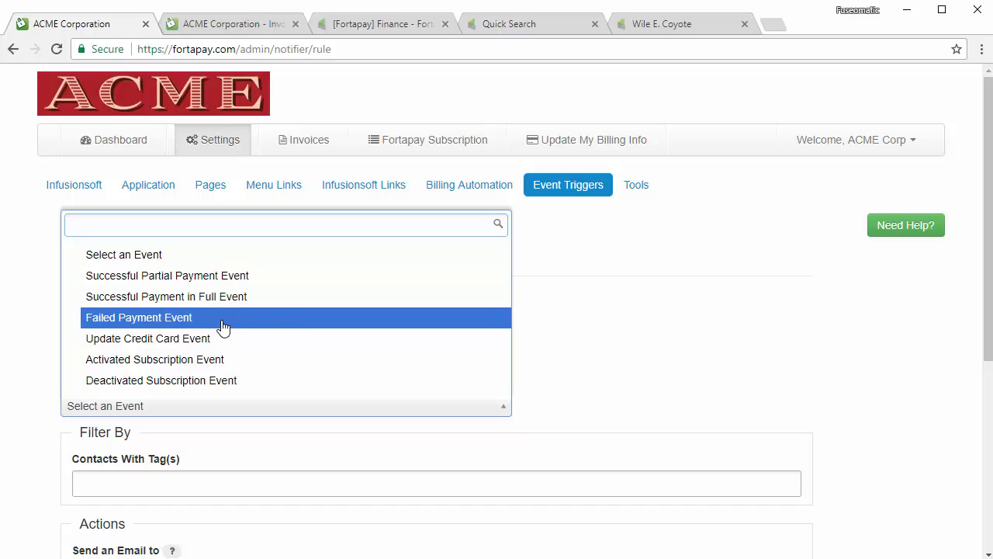
{"action": "left_click", "coordinate": [236, 380]}
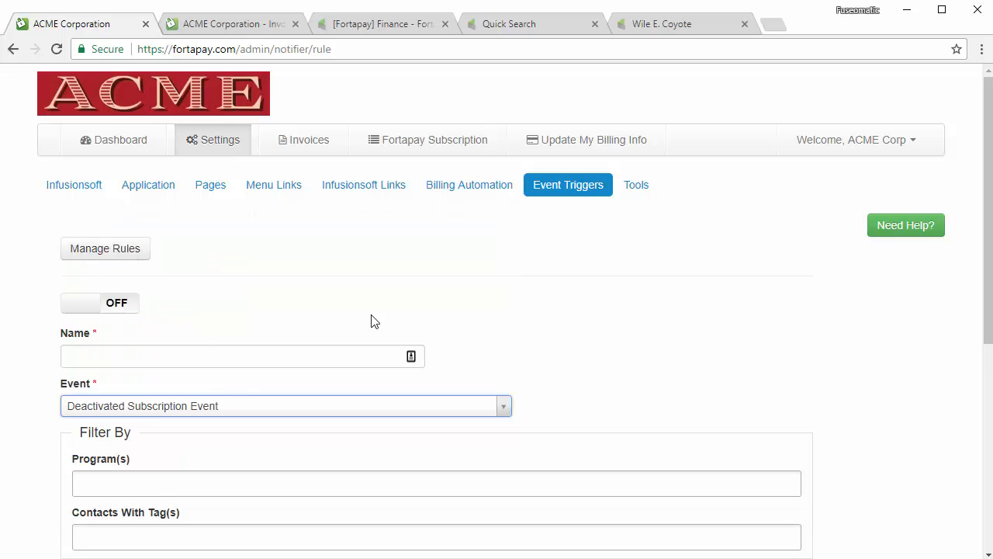
{"action": "scroll", "coordinate": [581, 302], "scroll_direction": "down", "scroll_amount": 3}
{"action": "scroll", "coordinate": [829, 253], "scroll_direction": "down", "scroll_amount": 3}
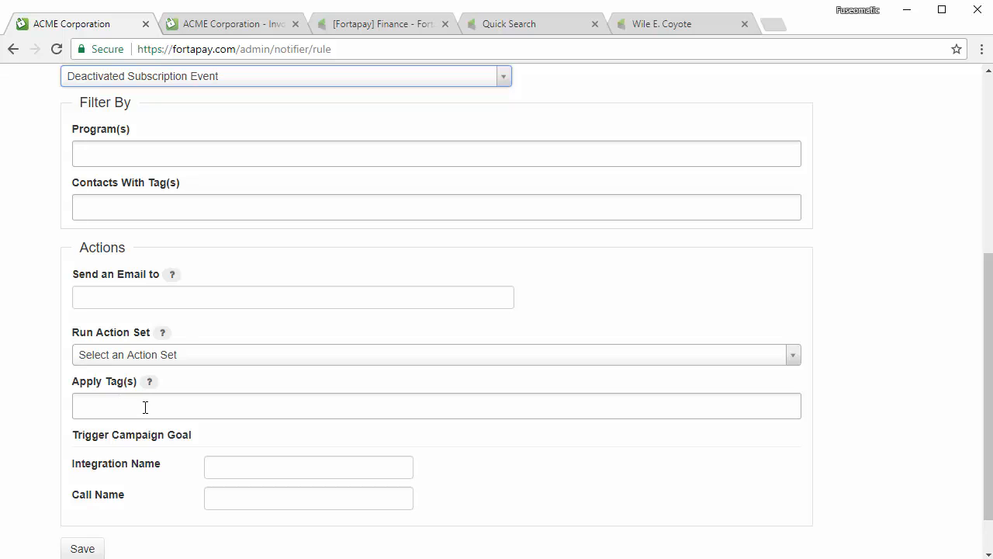
{"action": "scroll", "coordinate": [230, 487], "scroll_direction": "down", "scroll_amount": 1}
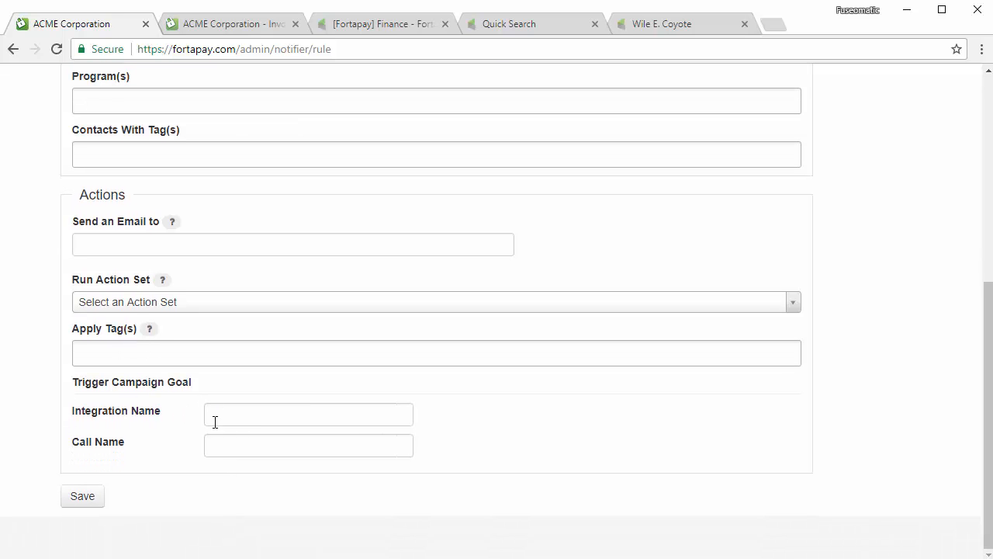
Copy the Failed Payment API goal's call name FailedPayment into the Fortapay rule's Call Name.
{"action": "left_click", "coordinate": [395, 24]}
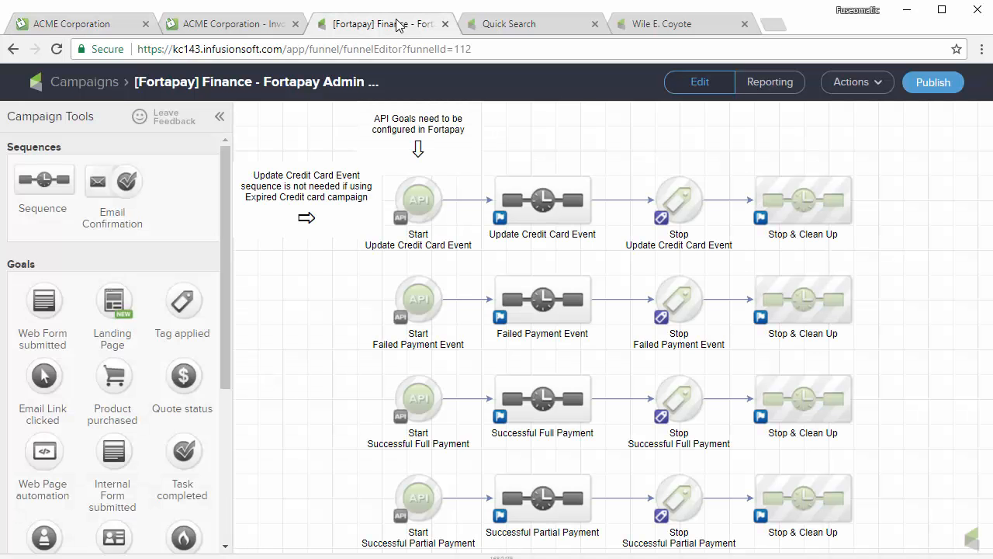
{"action": "left_click_drag", "start_coordinate": [918, 369], "coordinate": [904, 328]}
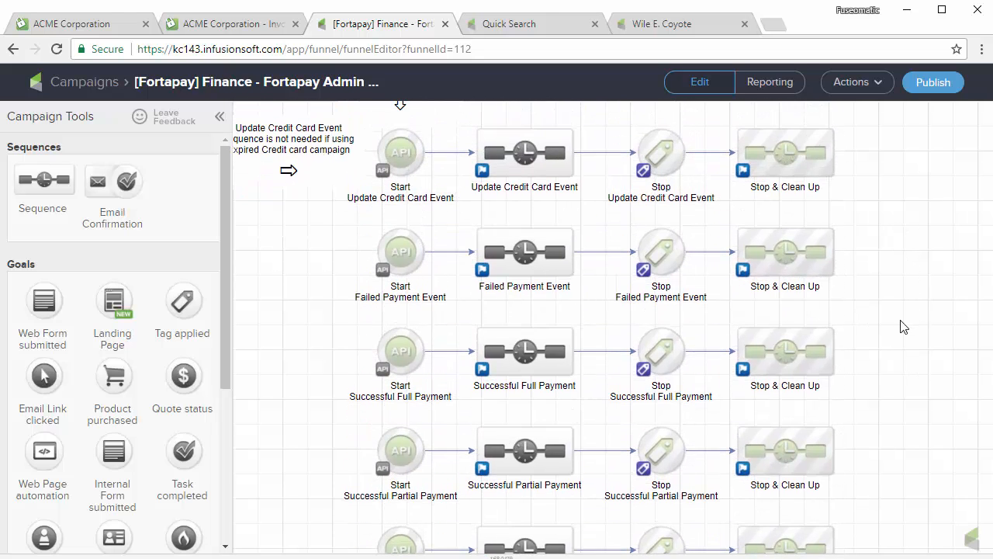
{"action": "double_click", "coordinate": [402, 256]}
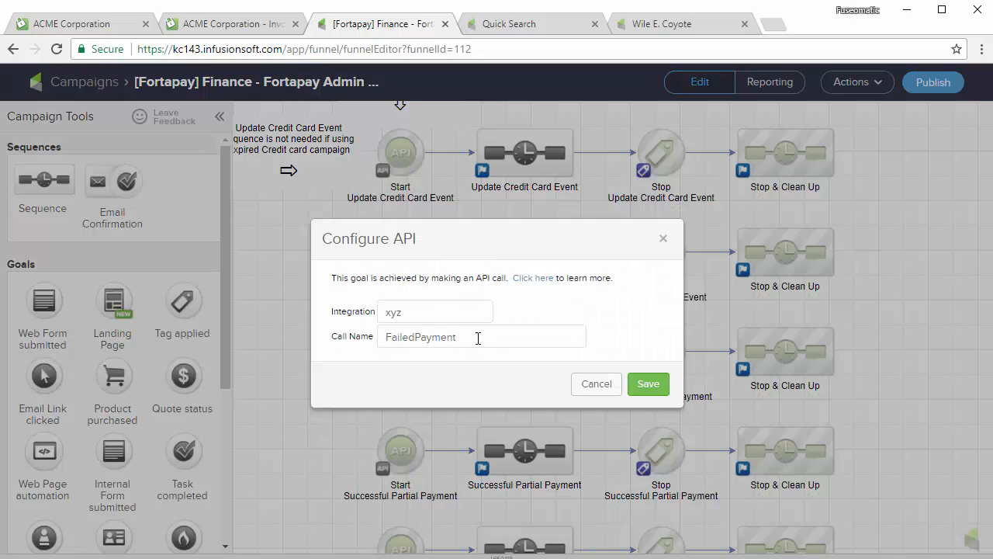
{"action": "left_click_drag", "start_coordinate": [478, 339], "coordinate": [353, 335]}
{"action": "key", "text": "ctrl+c"}
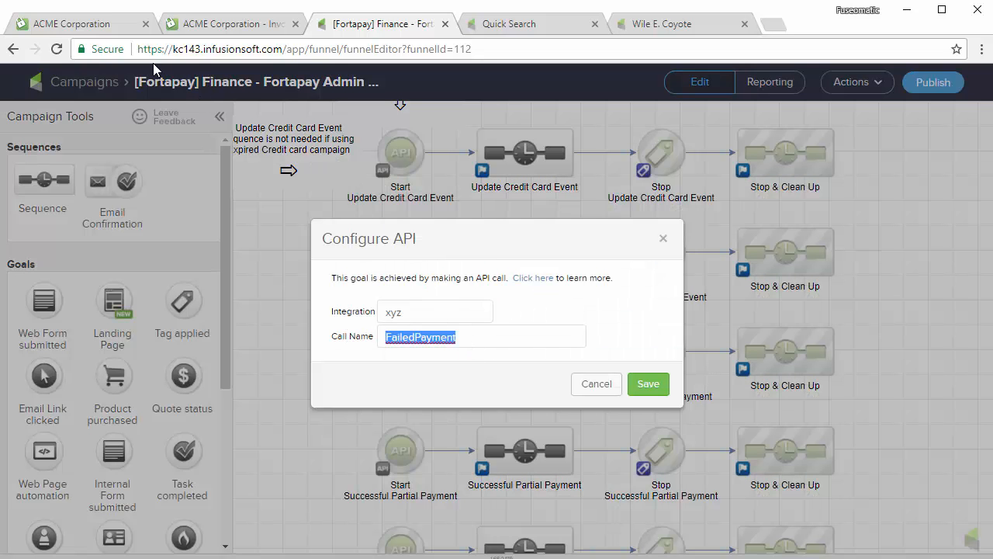
{"action": "left_click", "coordinate": [104, 25]}
{"action": "left_click", "coordinate": [235, 440]}
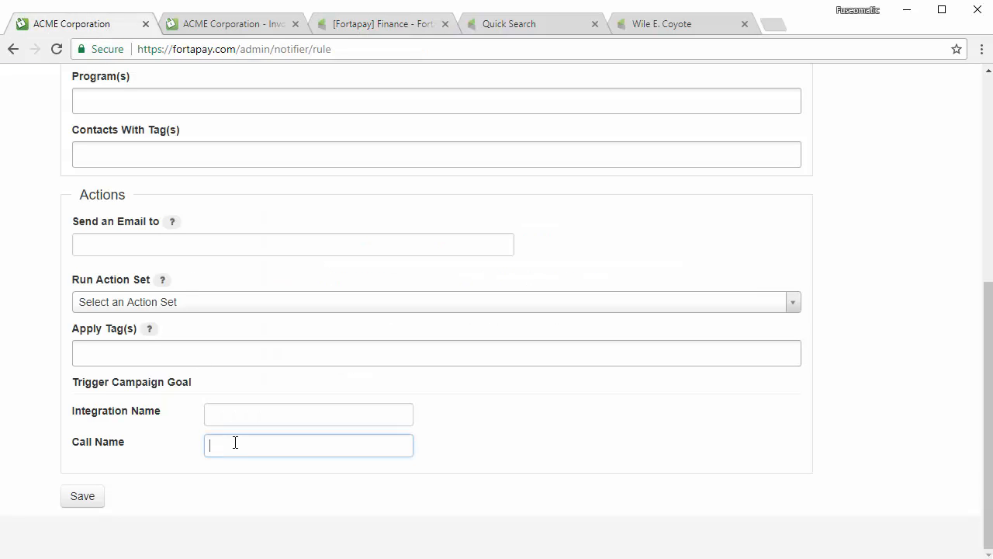
{"action": "key", "text": "ctrl+v"}
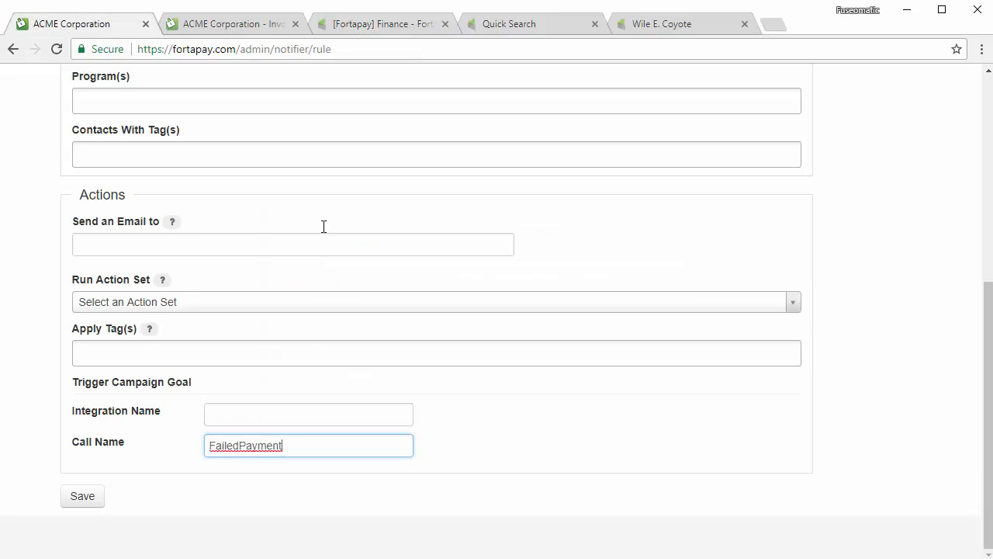
Replace the goal's xyz integration with the account's app name from the URL and save.
{"action": "left_click", "coordinate": [377, 28]}
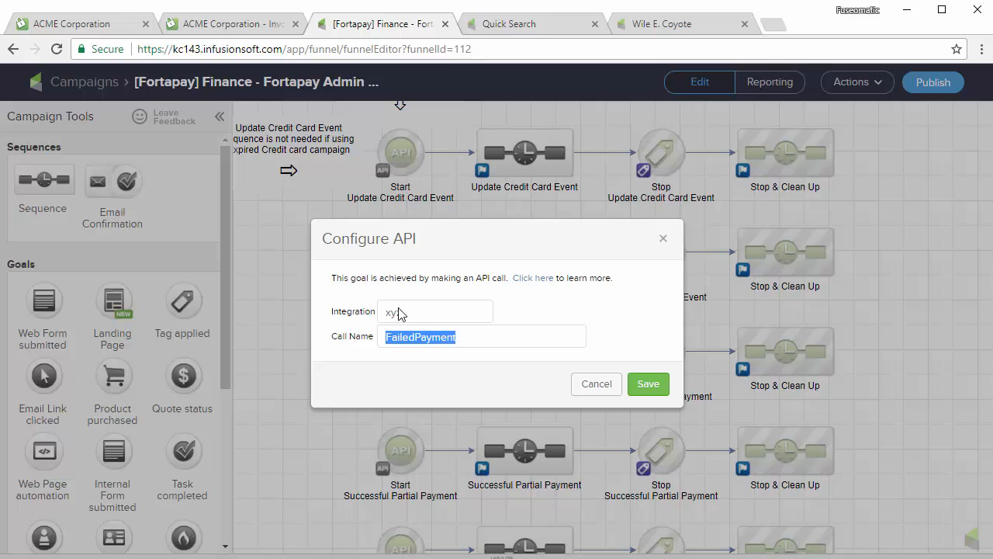
{"action": "left_click_drag", "start_coordinate": [203, 48], "coordinate": [175, 48]}
{"action": "key", "text": "ctrl+c"}
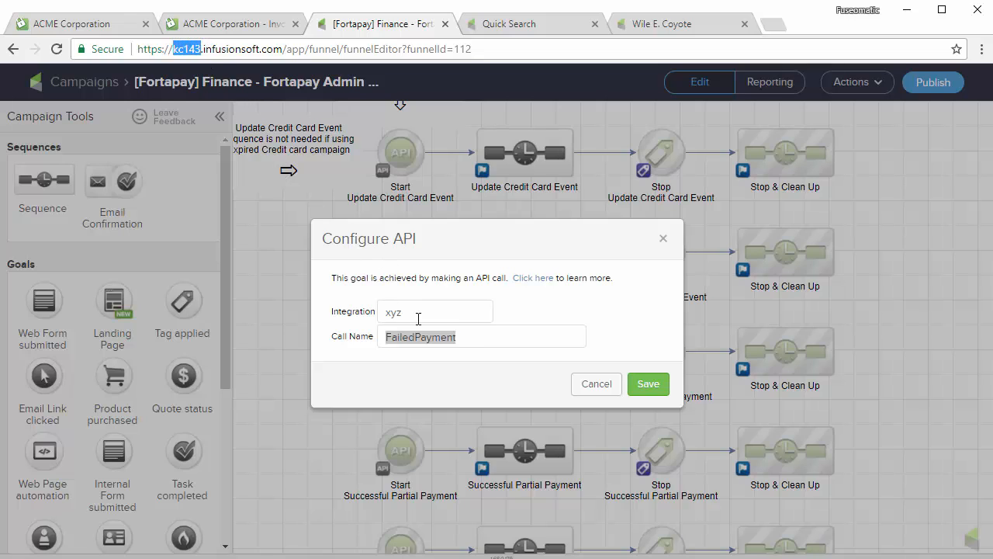
{"action": "left_click_drag", "start_coordinate": [415, 312], "coordinate": [355, 311]}
{"action": "key", "text": "ctrl+v"}
{"action": "left_click", "coordinate": [644, 384]}
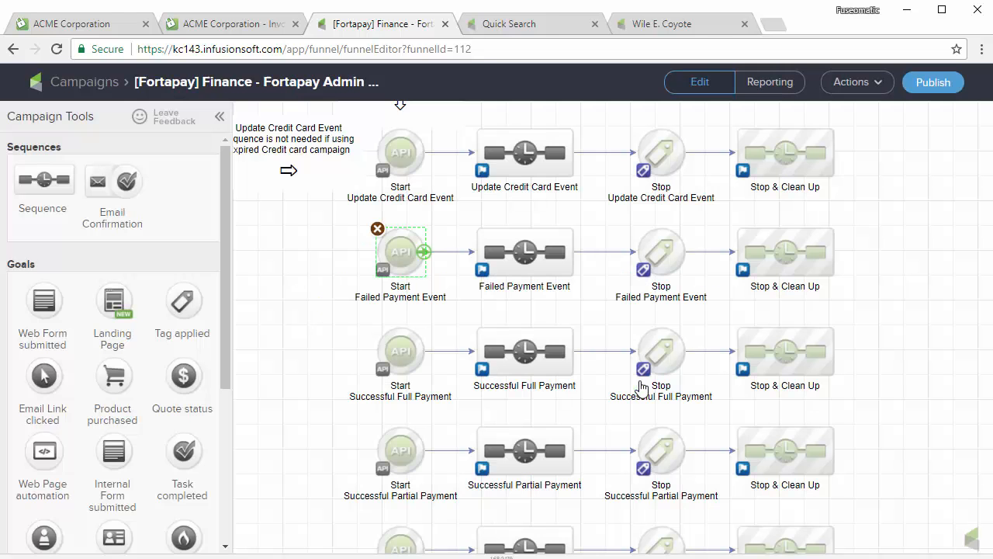
Paste the app name into the Fortapay rule's Integration Name and try saving.
{"action": "left_click", "coordinate": [71, 24]}
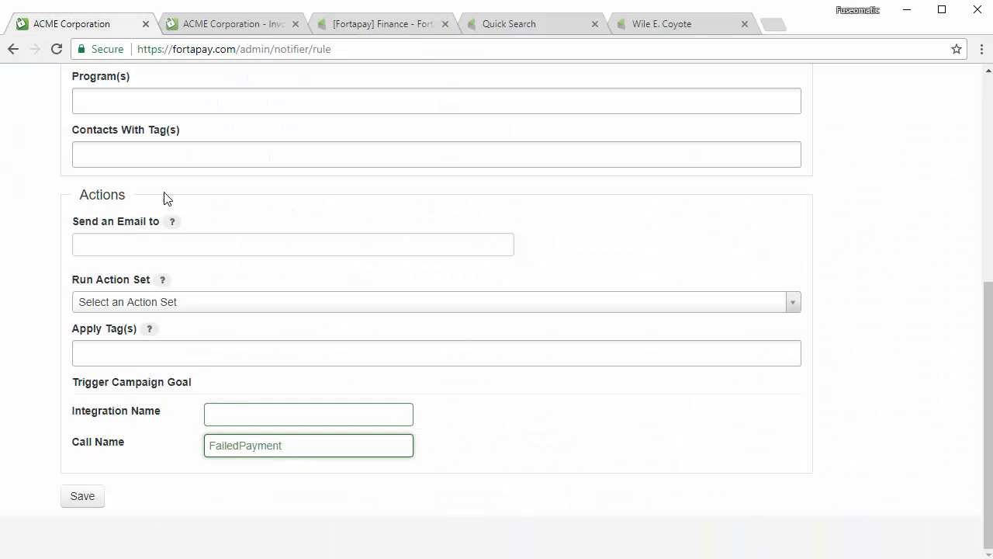
{"action": "left_click", "coordinate": [231, 412]}
{"action": "key", "text": "ctrl+v"}
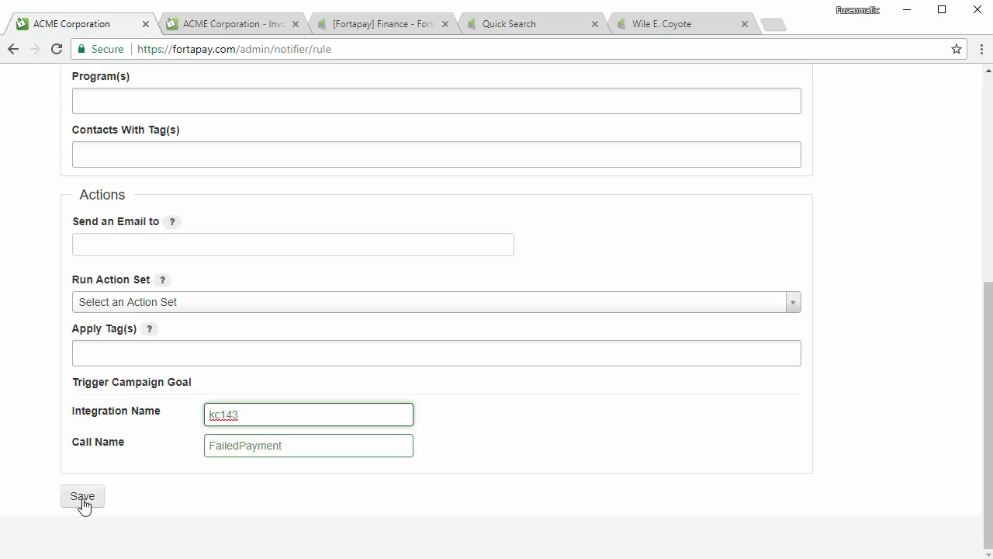
{"action": "left_click", "coordinate": [82, 496]}
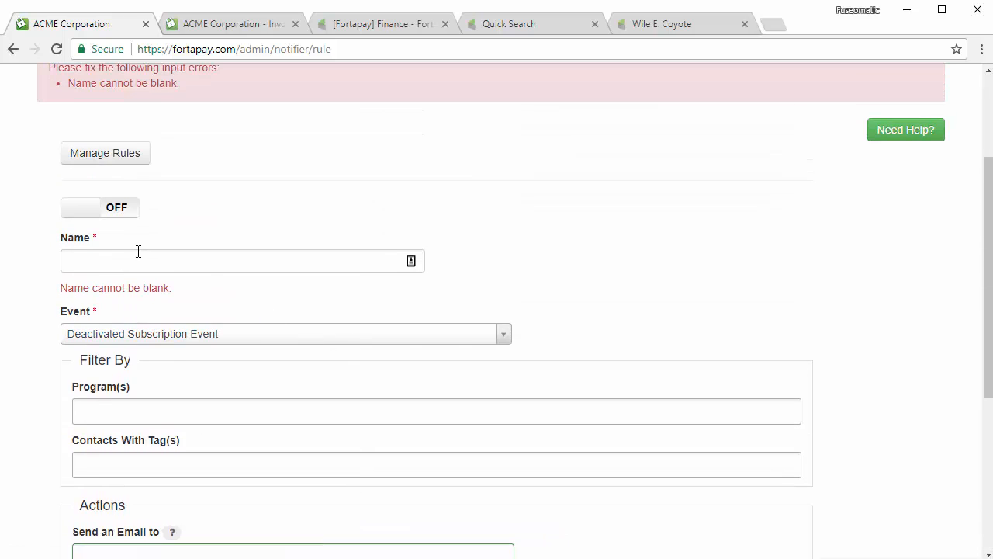
Name the rule, filter it to ACME Rocket Fuel [$50.00 / month], and save it.
{"action": "left_click", "coordinate": [123, 260]}
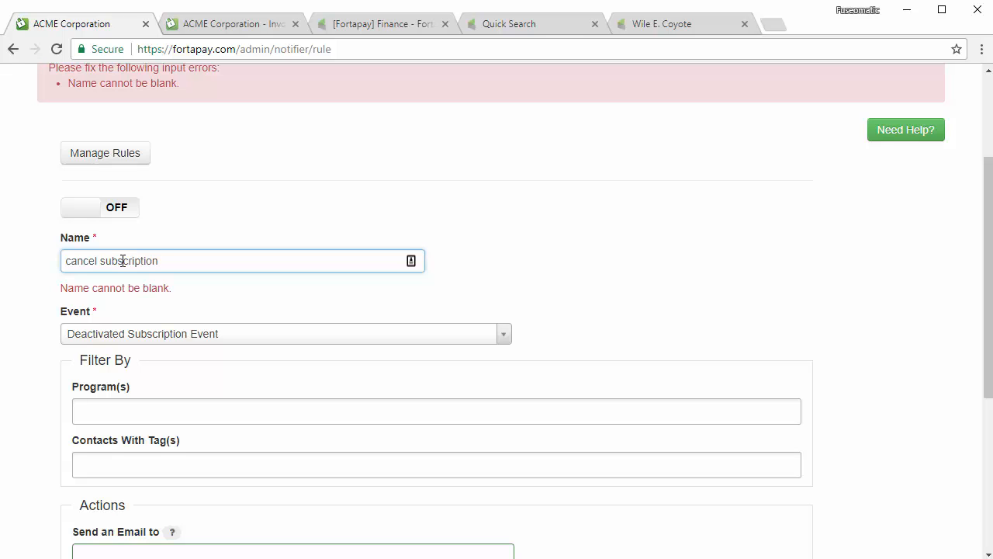
{"action": "scroll", "coordinate": [528, 277], "scroll_direction": "down", "scroll_amount": 2}
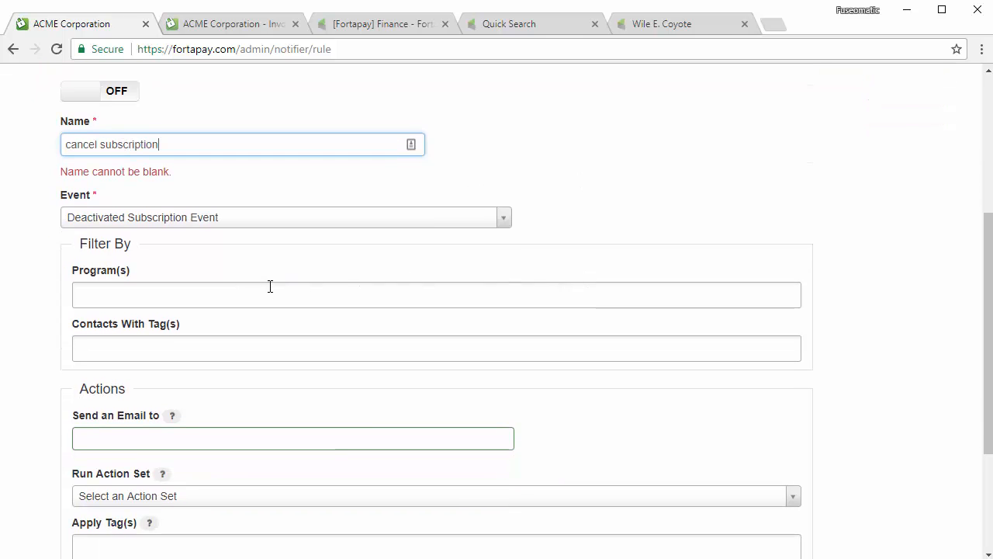
{"action": "scroll", "coordinate": [264, 289], "scroll_direction": "down", "scroll_amount": 2}
{"action": "scroll", "coordinate": [249, 291], "scroll_direction": "up", "scroll_amount": 1}
{"action": "left_click", "coordinate": [142, 195]}
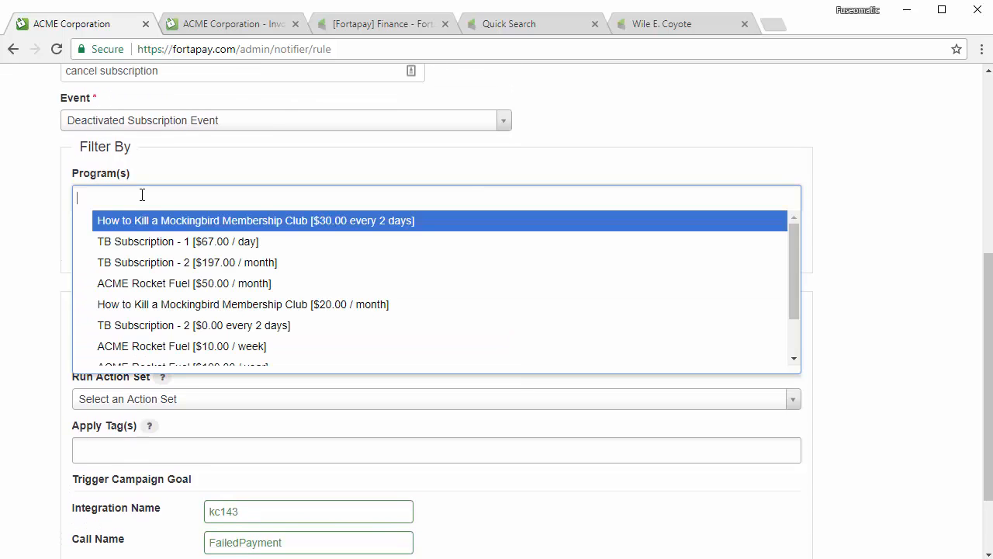
{"action": "left_click", "coordinate": [198, 283]}
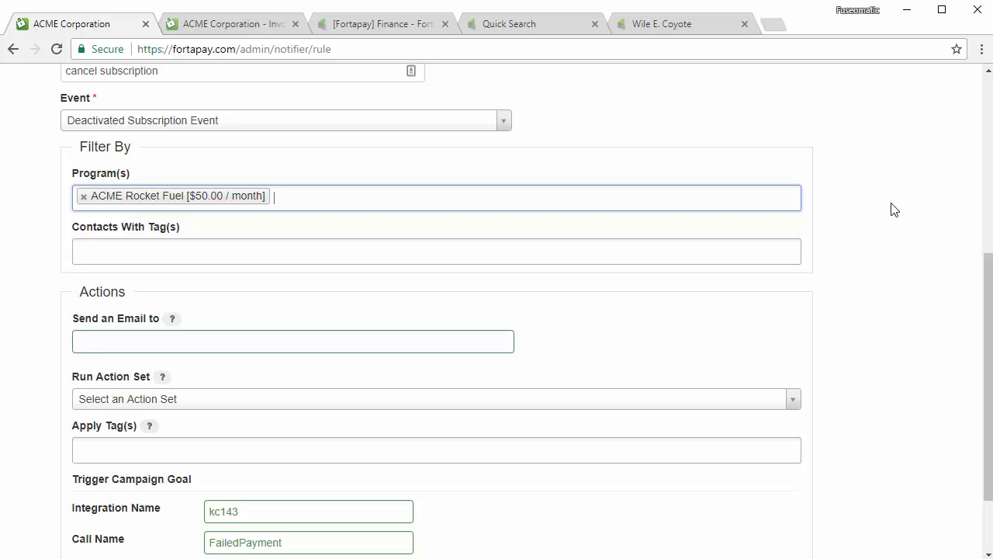
{"action": "scroll", "coordinate": [877, 208], "scroll_direction": "down", "scroll_amount": 1}
{"action": "scroll", "coordinate": [877, 210], "scroll_direction": "up", "scroll_amount": 1}
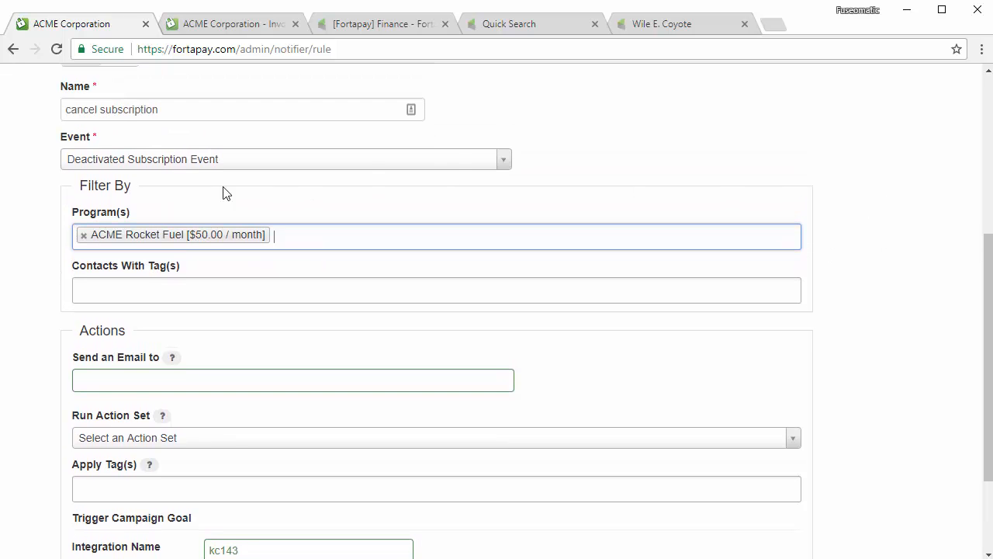
{"action": "scroll", "coordinate": [445, 473], "scroll_direction": "down", "scroll_amount": 2}
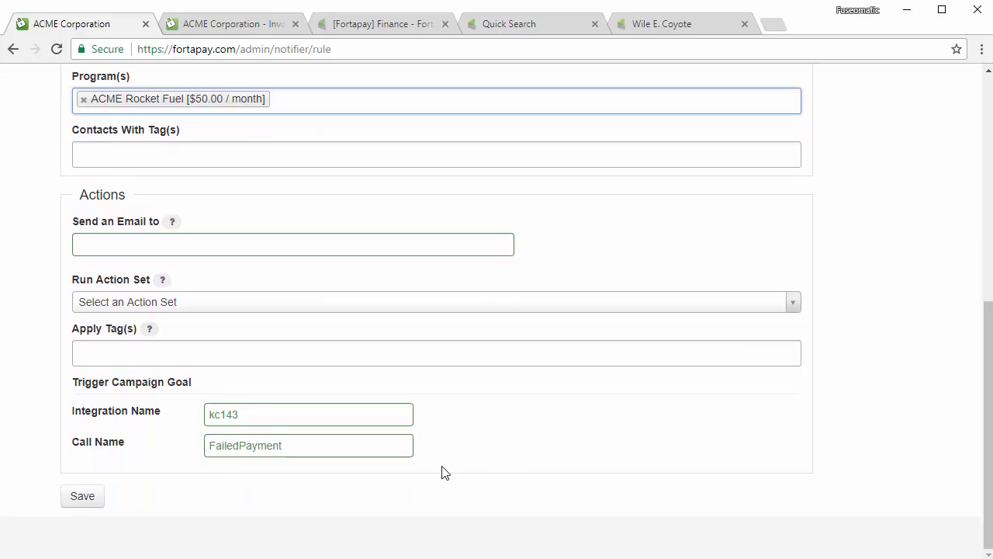
{"action": "left_click", "coordinate": [93, 496]}
{"action": "left_click", "coordinate": [390, 25]}
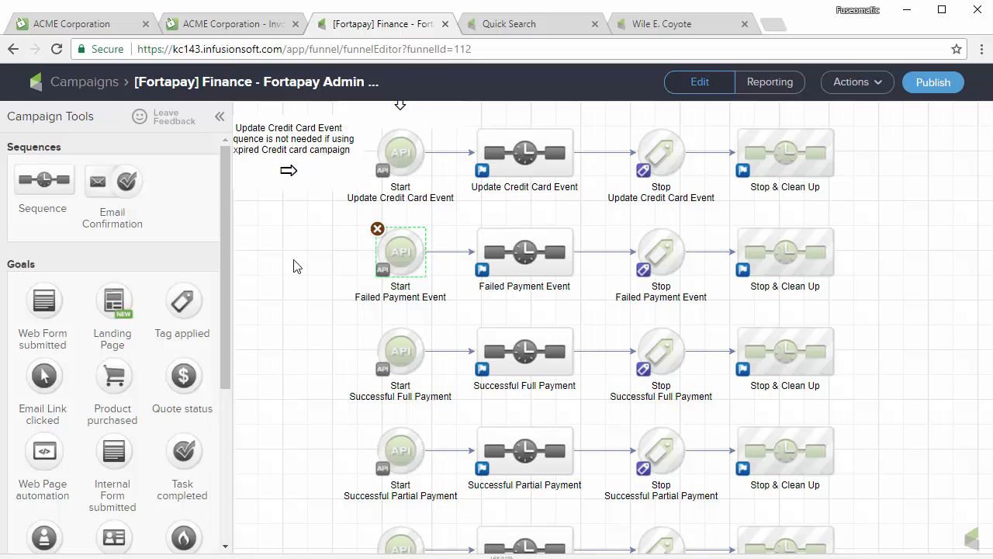
In the Deactivated Subscription Event sequence, nudge the 'Add any actions' note right, then return to the campaign.
{"action": "scroll", "coordinate": [297, 266], "scroll_direction": "down", "scroll_amount": 2}
{"action": "scroll", "coordinate": [317, 296], "scroll_direction": "down", "scroll_amount": 2}
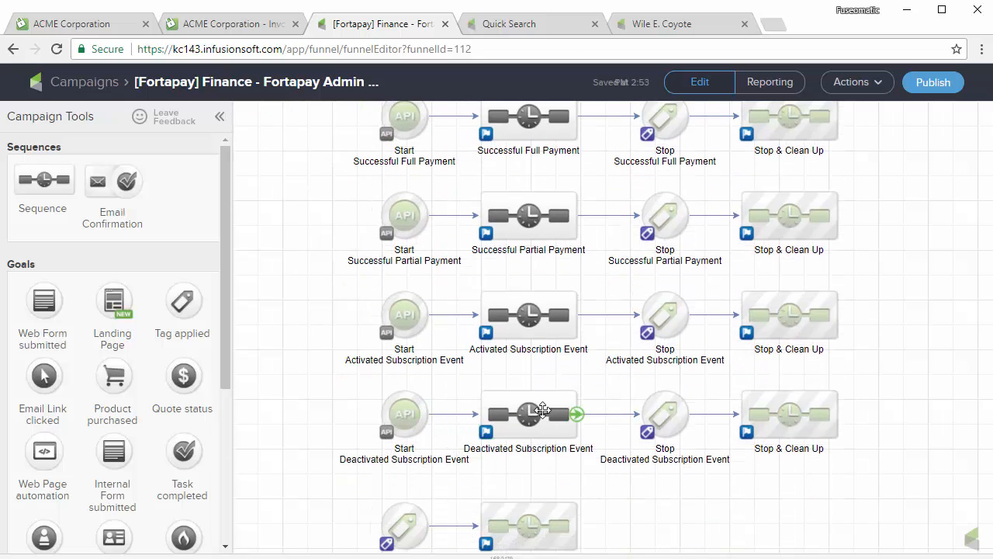
{"action": "double_click", "coordinate": [540, 410]}
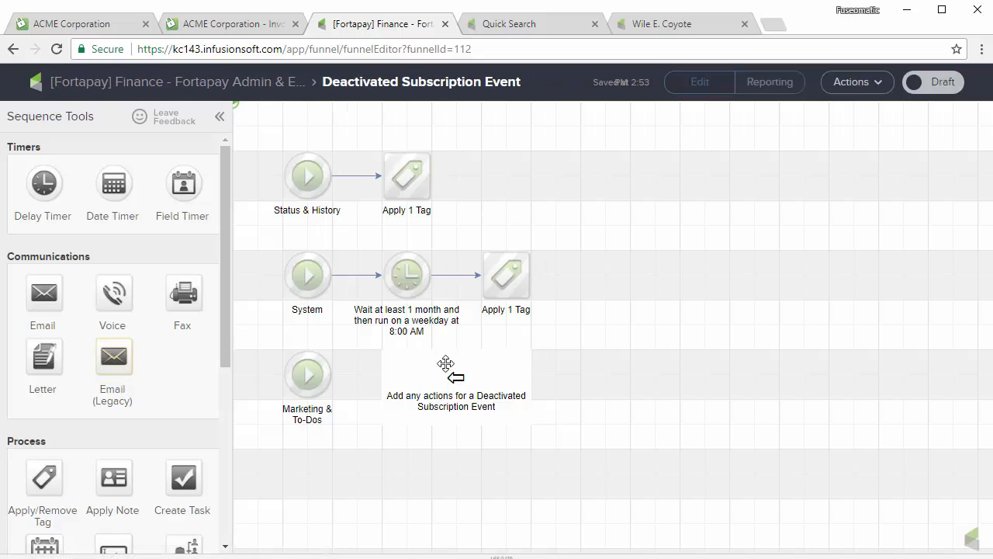
{"action": "left_click_drag", "start_coordinate": [445, 363], "coordinate": [495, 360]}
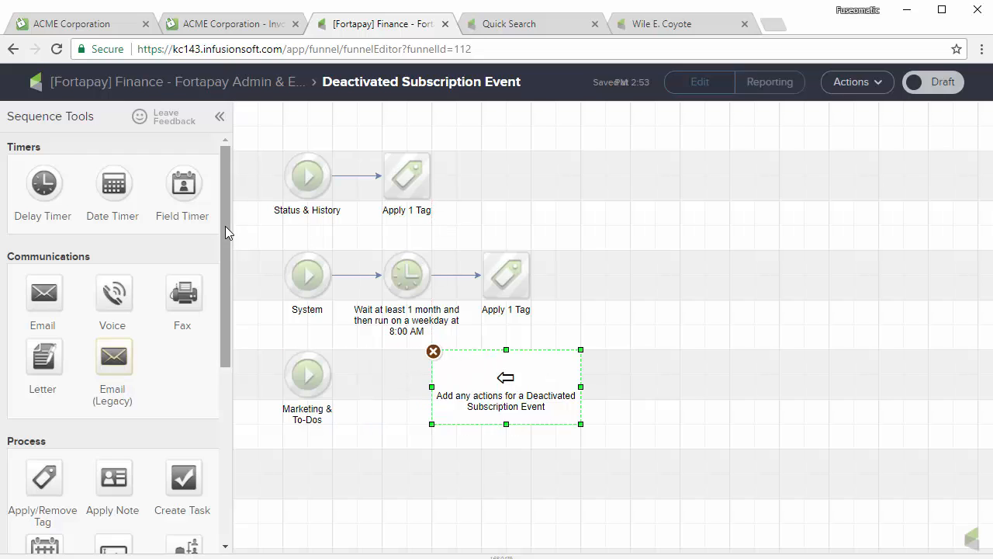
{"action": "left_click_drag", "start_coordinate": [227, 210], "coordinate": [204, 432]}
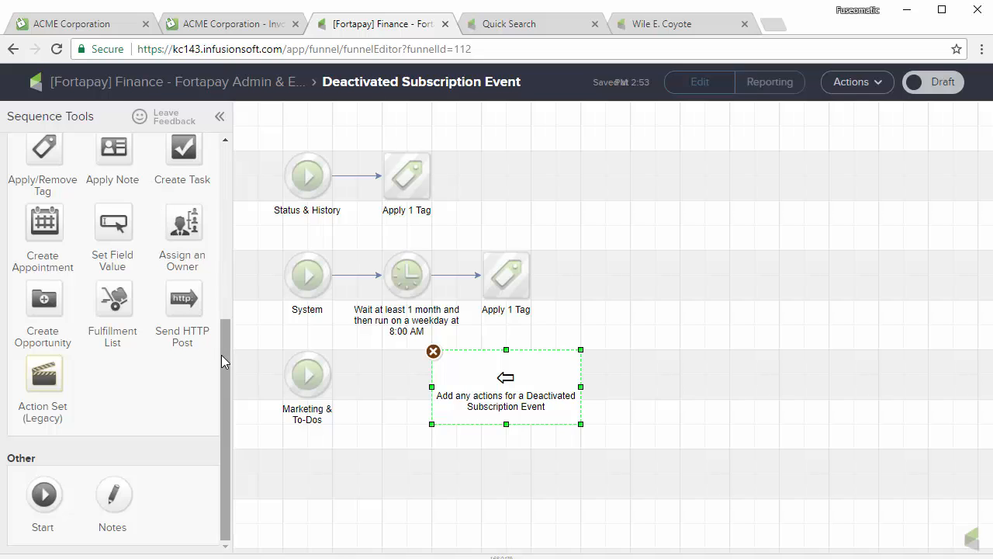
{"action": "left_click_drag", "start_coordinate": [222, 355], "coordinate": [224, 186]}
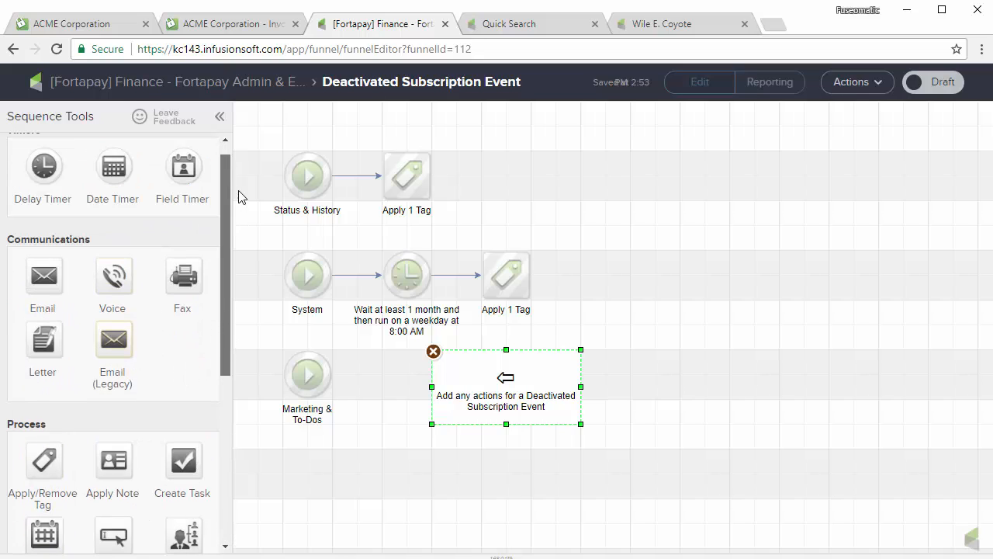
{"action": "left_click", "coordinate": [243, 89]}
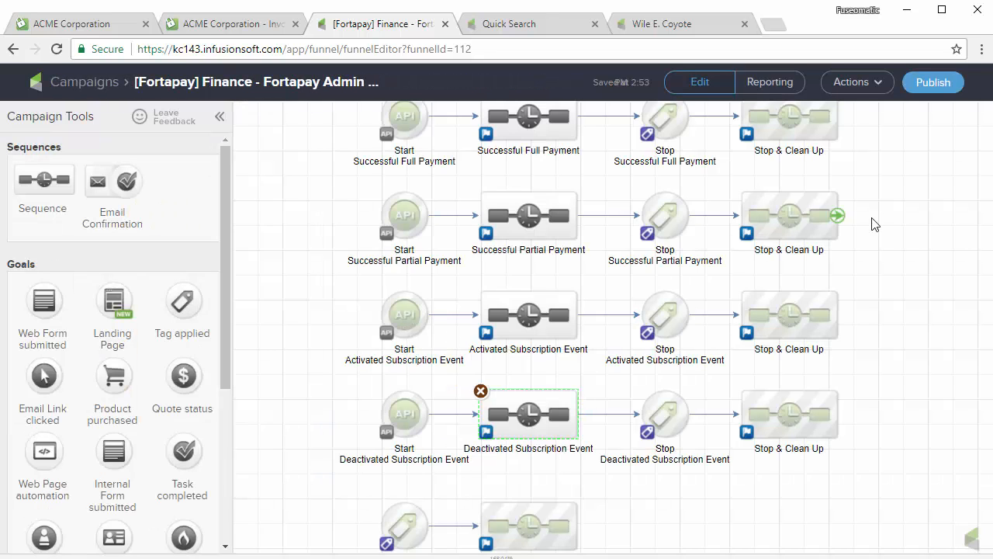
{"action": "left_click_drag", "start_coordinate": [911, 216], "coordinate": [880, 368]}
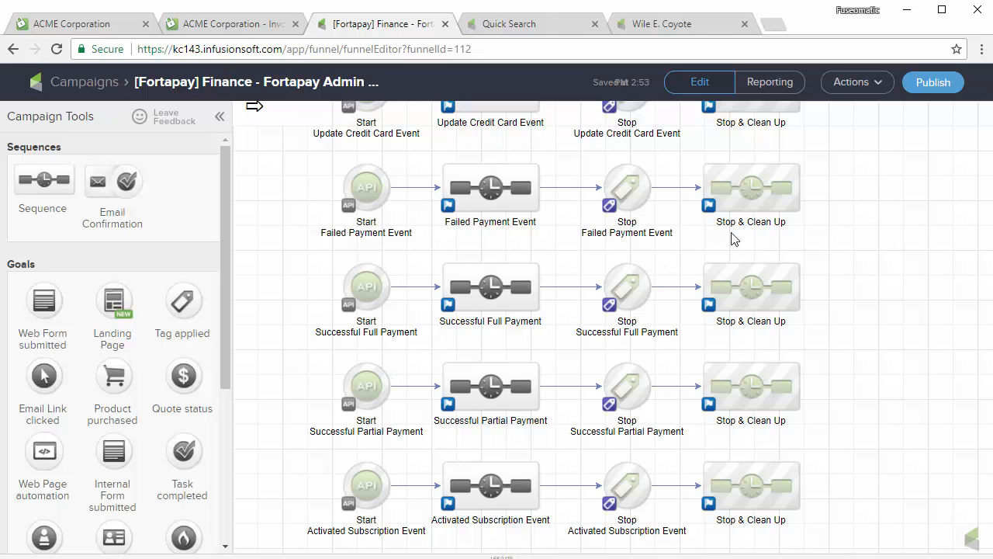
{"action": "left_click_drag", "start_coordinate": [861, 207], "coordinate": [878, 333]}
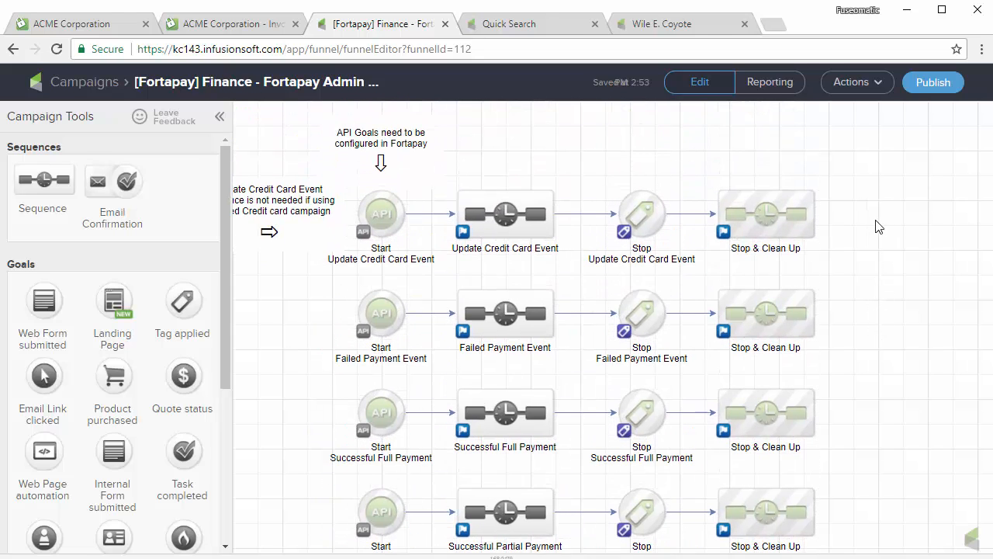
{"action": "left_click_drag", "start_coordinate": [877, 226], "coordinate": [879, 338]}
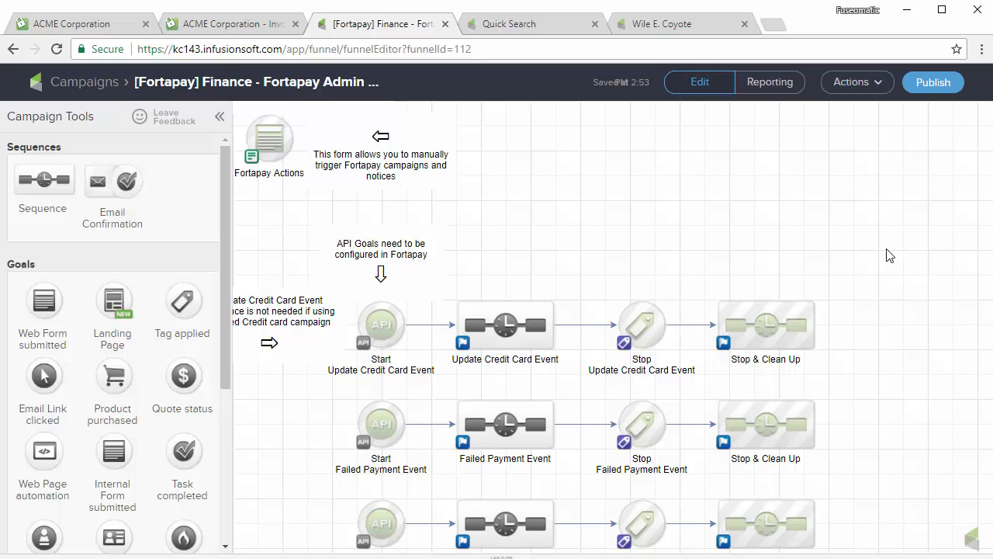